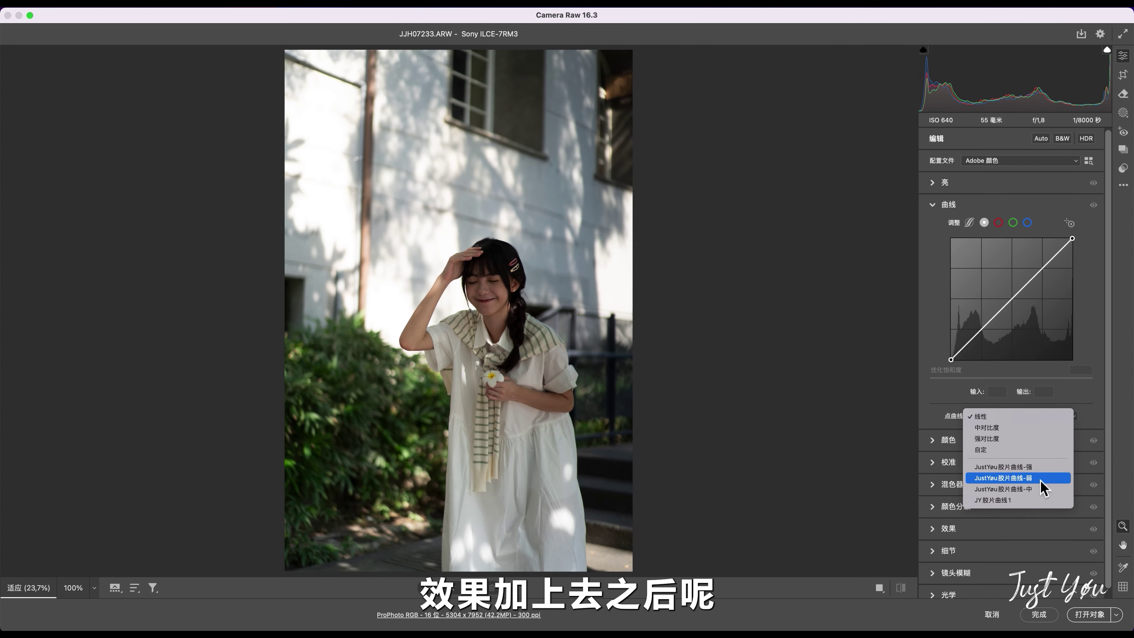
# - Apply the JustYøu胶片曲线-弱 point curve preset and expand the Light (亮) panel
pyautogui.click(1040, 480)
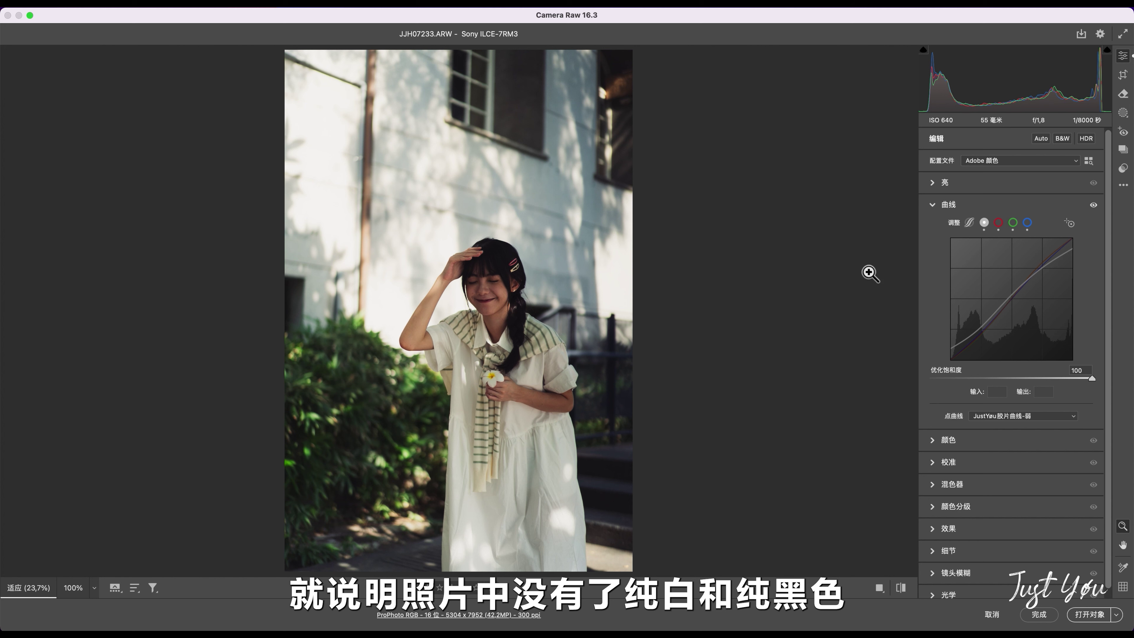
pyautogui.click(937, 183)
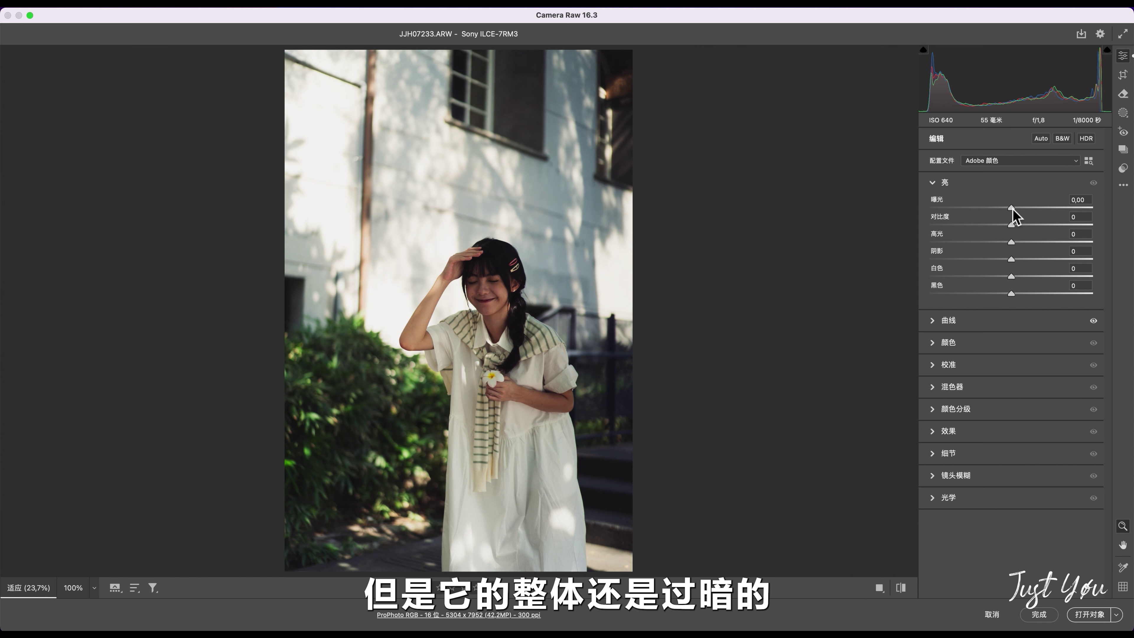
# - Set Exposure +0.50, Highlights −17, Shadows +19 and Blacks +100, checking the face up close
pyautogui.moveTo(1013, 211)
pyautogui.mouseDown()
pyautogui.moveTo(1022, 213)
pyautogui.moveTo(978, 245)
pyautogui.moveTo(998, 248)
pyautogui.moveTo(975, 251)
pyautogui.moveTo(998, 245)
pyautogui.moveTo(1038, 260)
pyautogui.moveTo(1031, 270)
pyautogui.moveTo(1059, 267)
pyautogui.mouseUp()
pyautogui.click(507, 279)
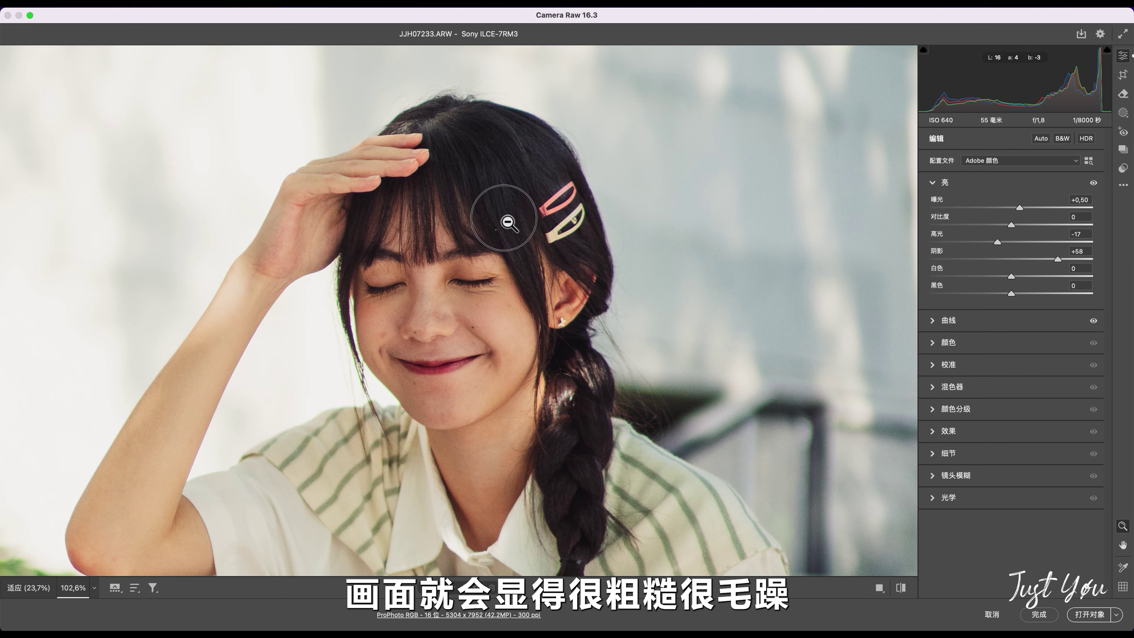
pyautogui.click(509, 222)
pyautogui.moveTo(1065, 268)
pyautogui.mouseDown()
pyautogui.moveTo(1027, 268)
pyautogui.moveTo(1096, 298)
pyautogui.mouseUp()
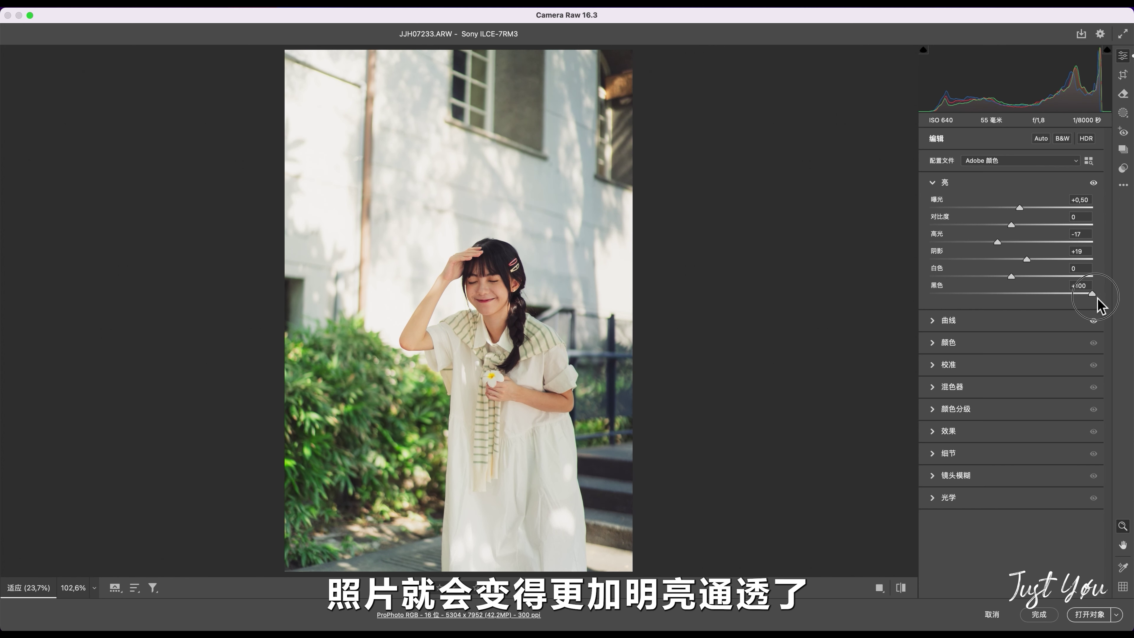
# - Toggle the Light adjustments off and on and view the curve to compare
pyautogui.click(1093, 183)
pyautogui.click(1095, 184)
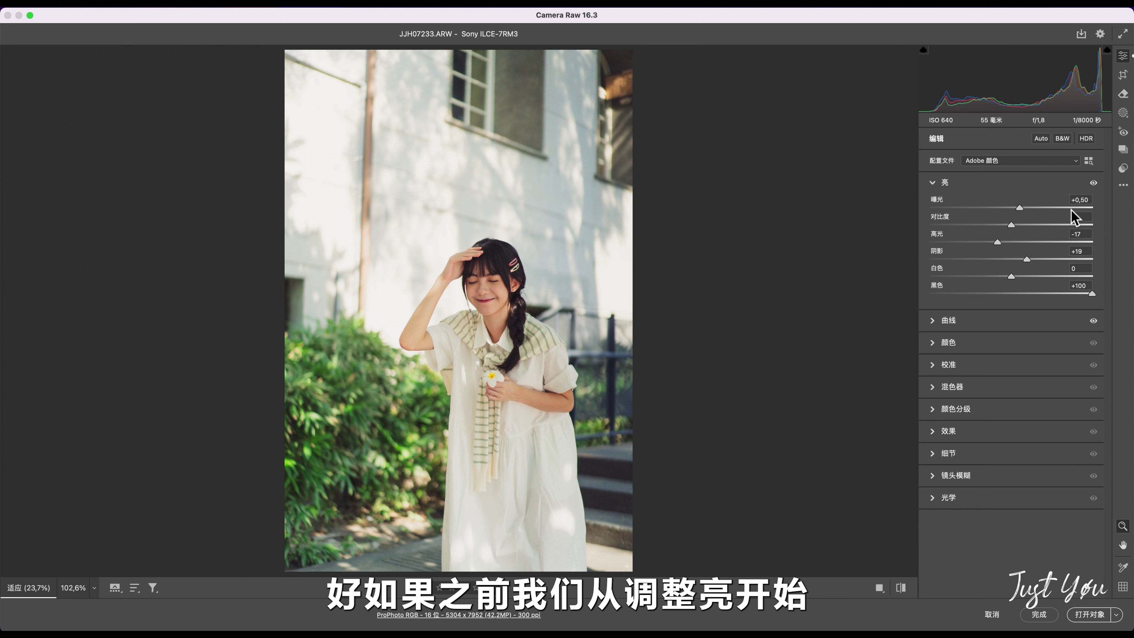
pyautogui.click(957, 321)
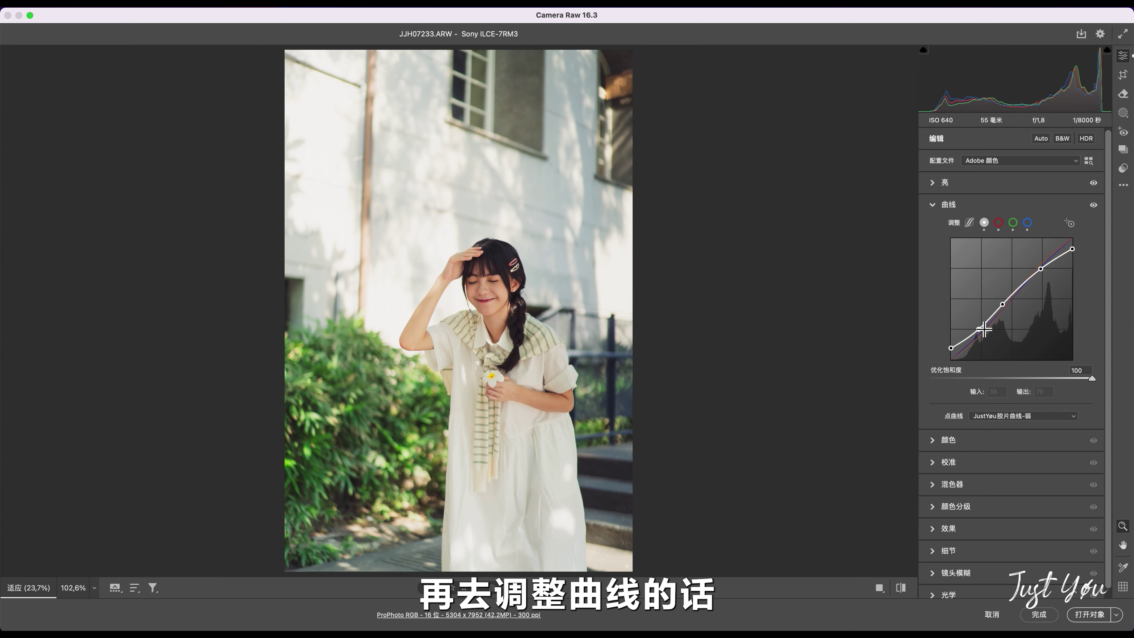
pyautogui.click(967, 187)
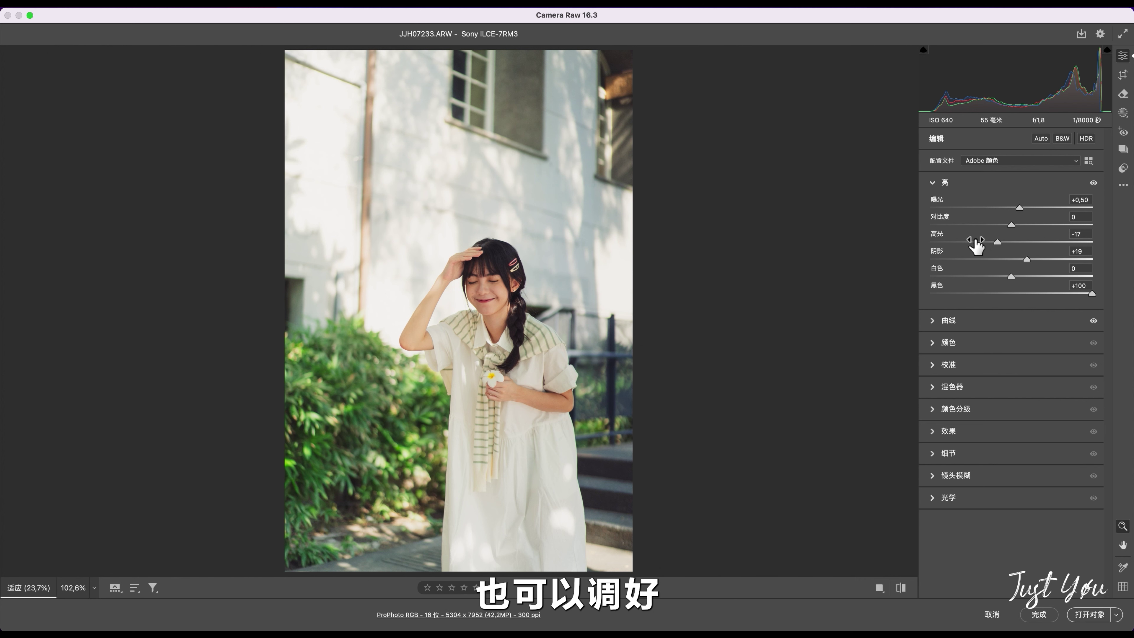
pyautogui.click(976, 320)
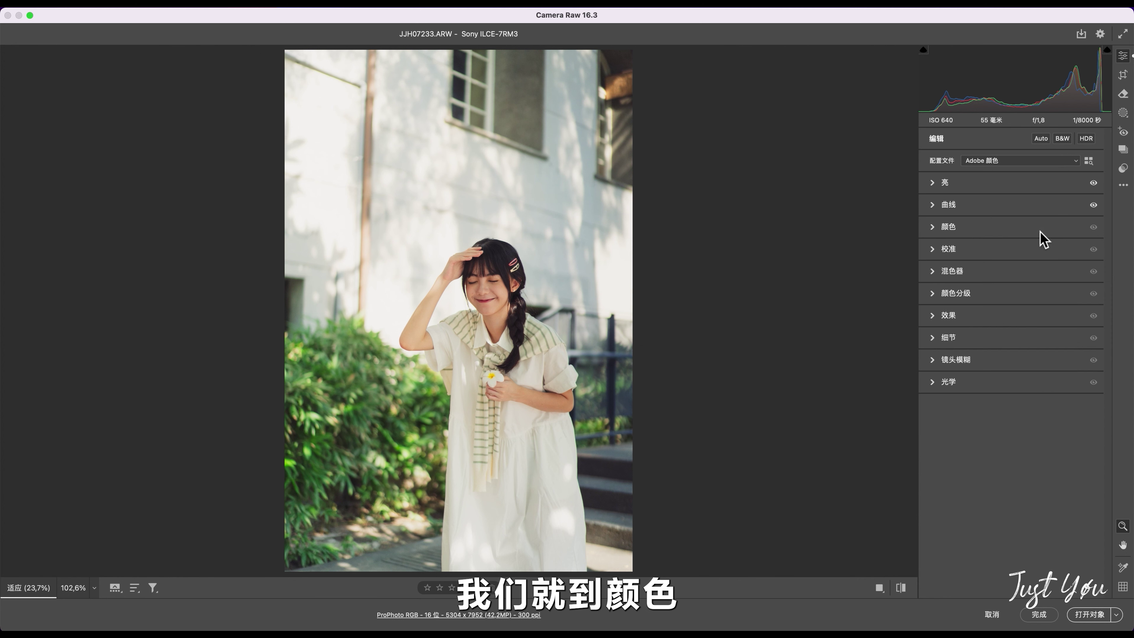
# - In the Color panel, set white balance Temperature to 4250
pyautogui.click(1041, 229)
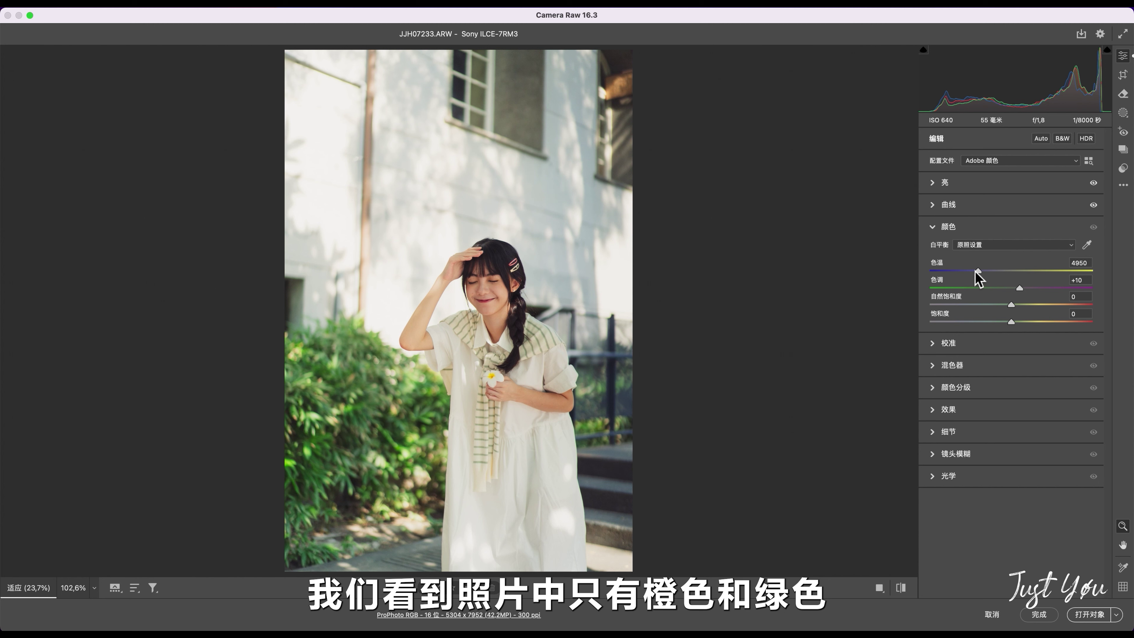
pyautogui.moveTo(978, 271); pyautogui.dragTo(959, 271)
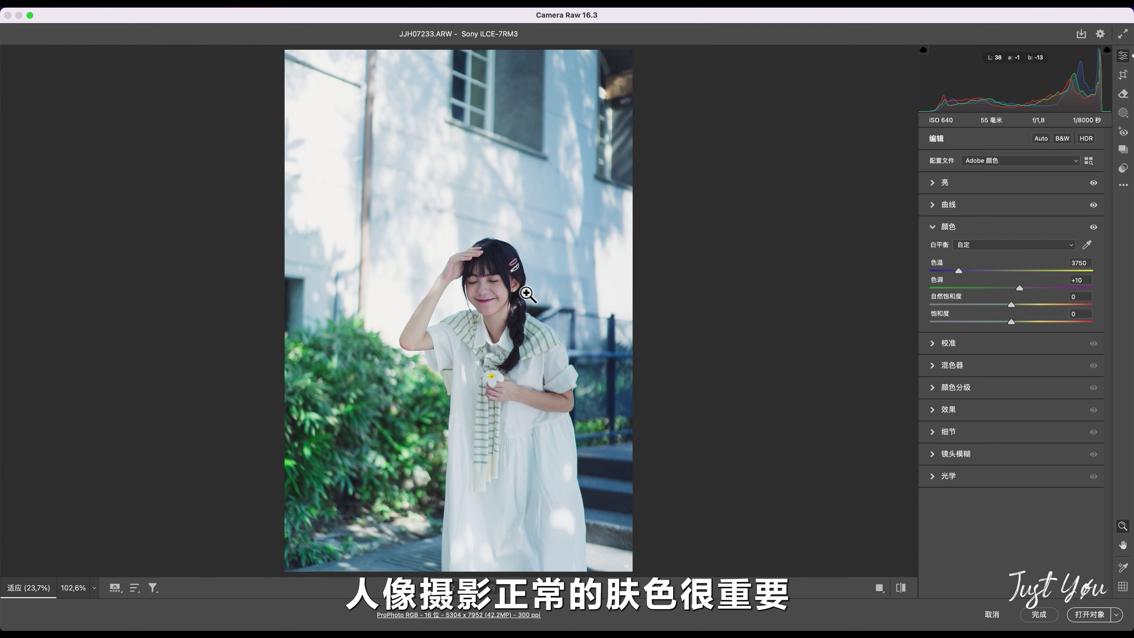
pyautogui.click(971, 272)
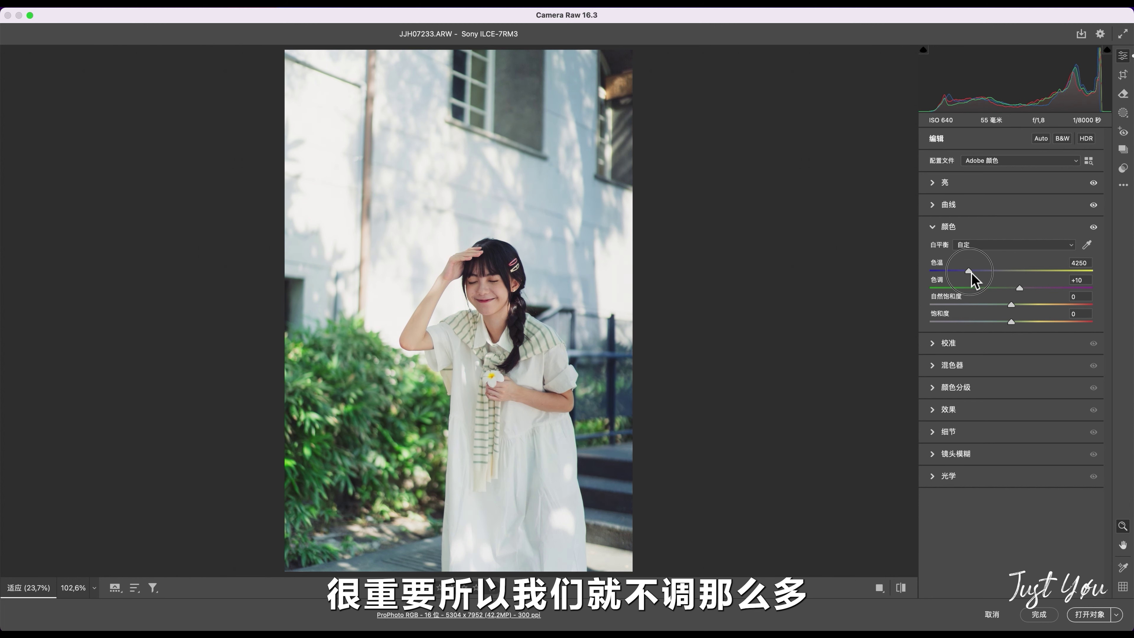
pyautogui.moveTo(972, 272); pyautogui.dragTo(971, 274)
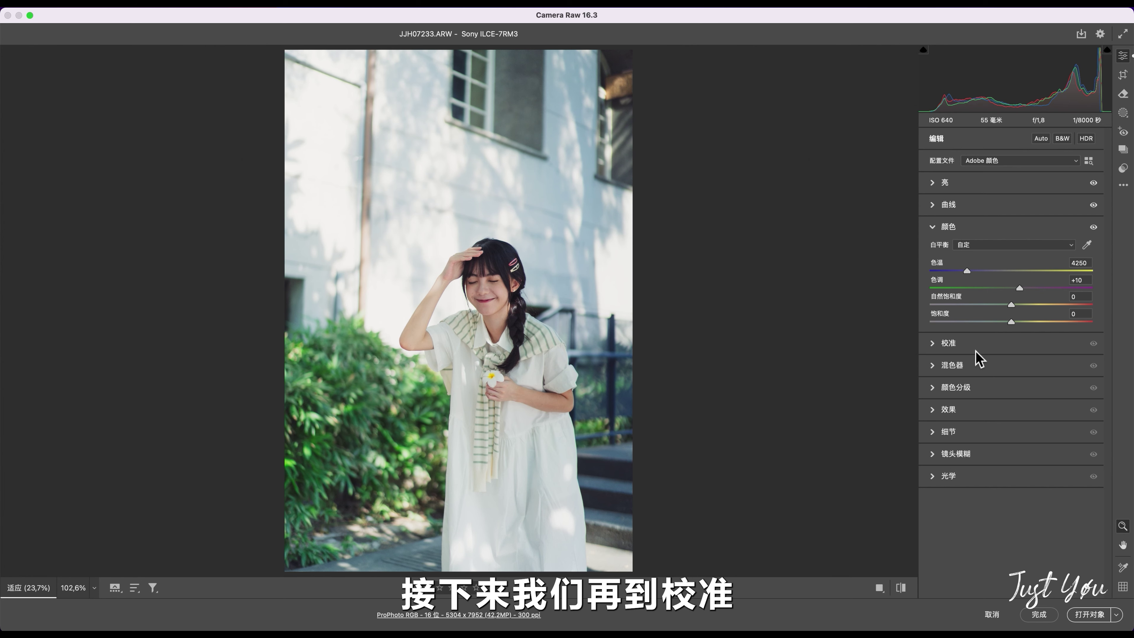
# - In Calibration, reset Blue Primary Hue to 0 and raise Blue Primary Saturation to +100
pyautogui.click(981, 343)
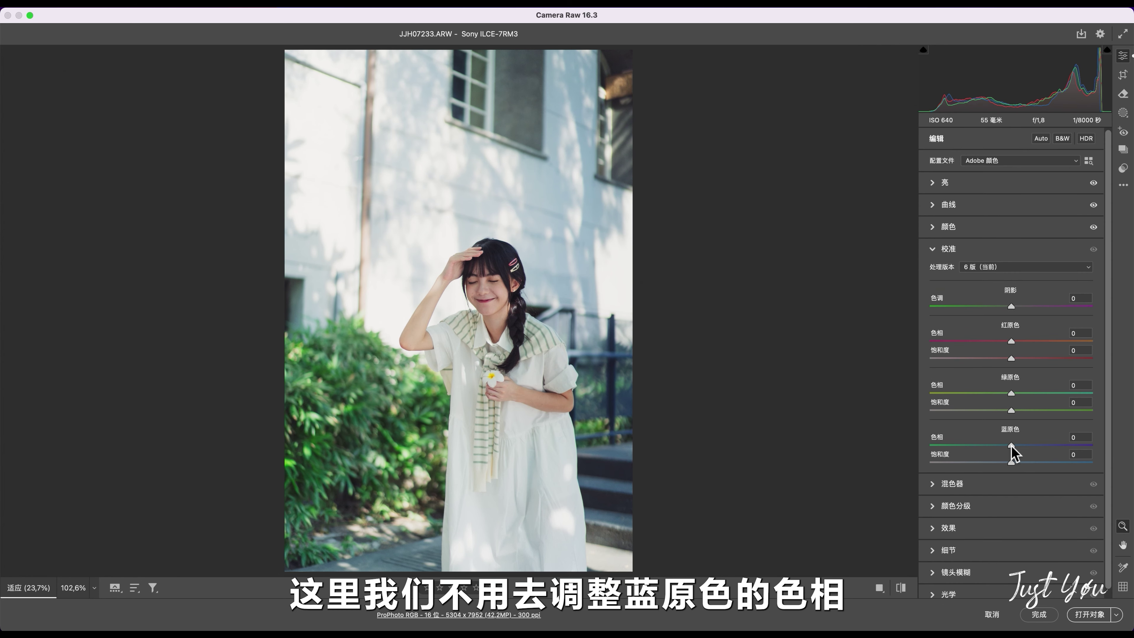
pyautogui.moveTo(1011, 446)
pyautogui.mouseDown()
pyautogui.moveTo(1025, 446)
pyautogui.moveTo(985, 452)
pyautogui.mouseUp()
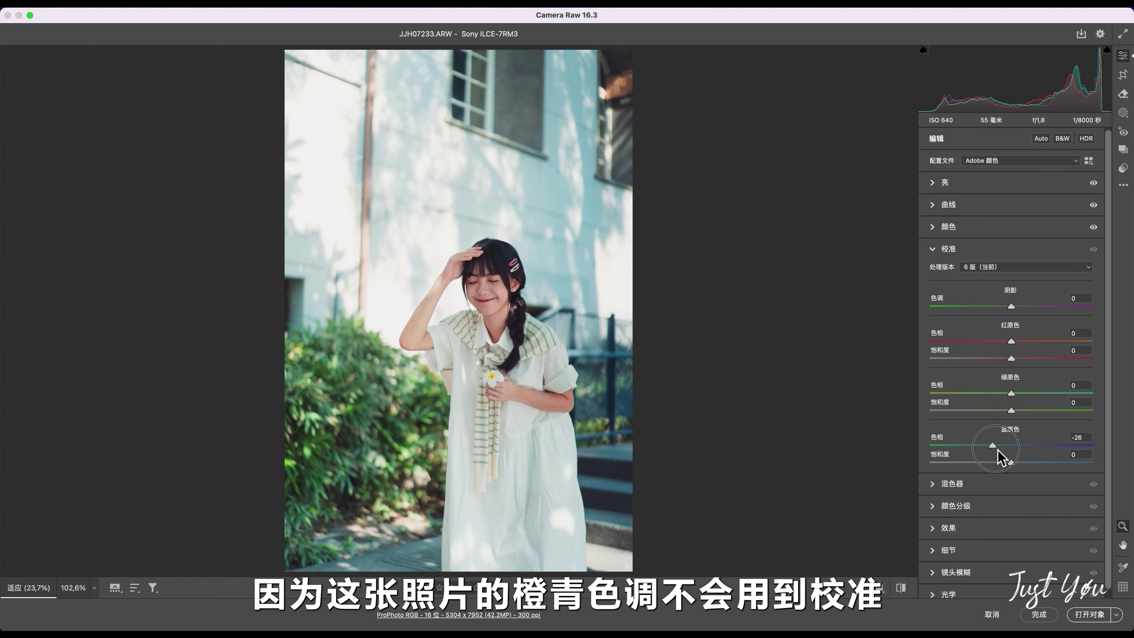
pyautogui.doubleClick(985, 445)
pyautogui.moveTo(1011, 462); pyautogui.dragTo(1096, 468)
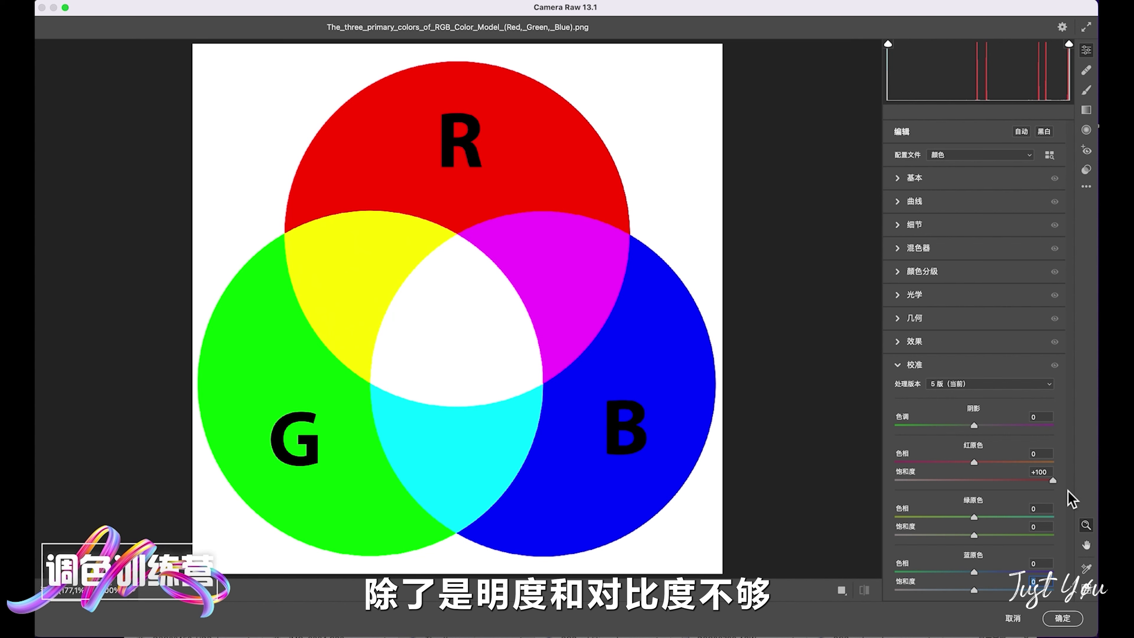
# - Reset red primary saturation, drop green to −100 on the RGB demo, set blue saturation +29
pyautogui.doubleClick(1053, 480)
pyautogui.moveTo(974, 535)
pyautogui.mouseDown()
pyautogui.moveTo(858, 554)
pyautogui.moveTo(1084, 545)
pyautogui.moveTo(813, 545)
pyautogui.mouseUp()
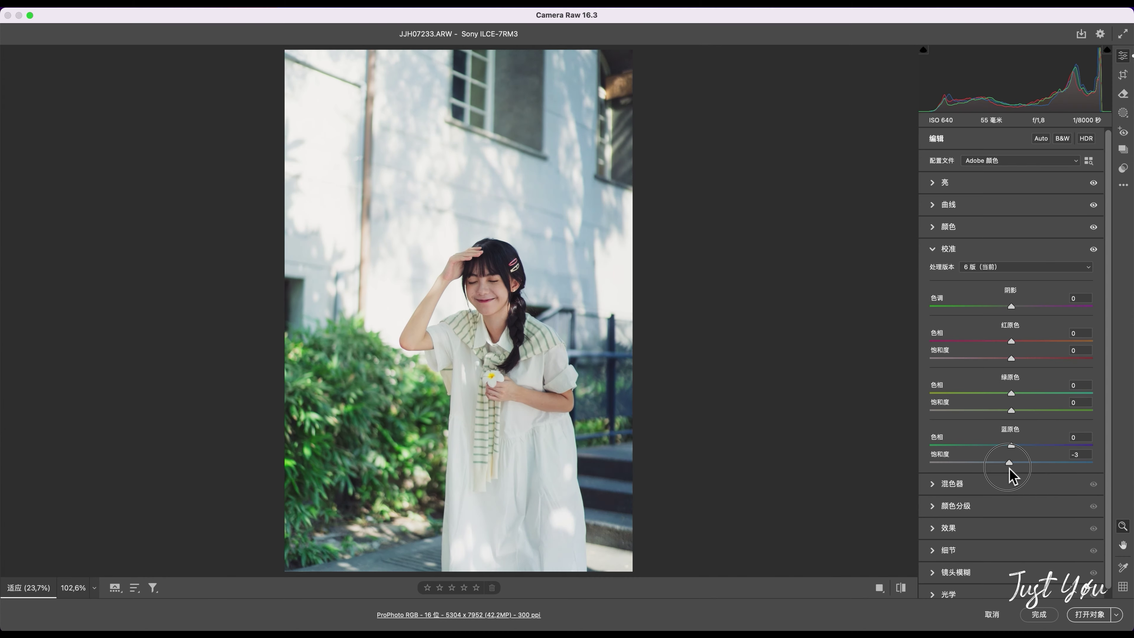
pyautogui.moveTo(1010, 465)
pyautogui.mouseDown()
pyautogui.moveTo(1045, 464)
pyautogui.moveTo(1035, 464)
pyautogui.mouseUp()
# - Expand the Color Mixer (混色器) panel showing HSL values for all colours
pyautogui.click(976, 278)
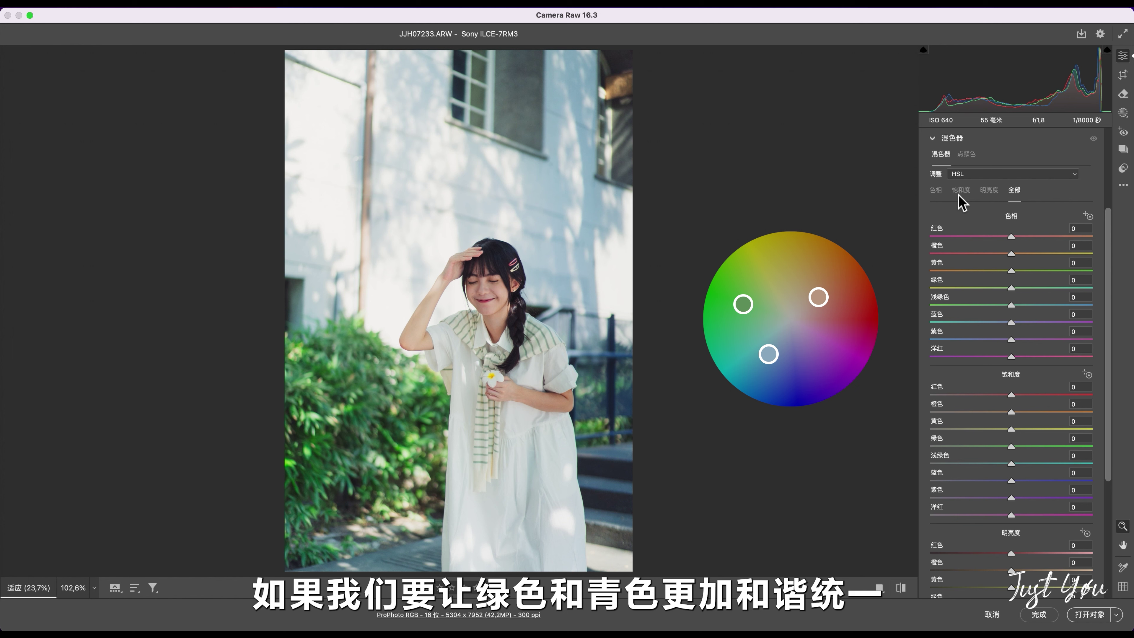
# - Set Green Hue to +39 and Green Saturation to −54, then zoom into the subject
pyautogui.moveTo(1012, 289); pyautogui.dragTo(1047, 296)
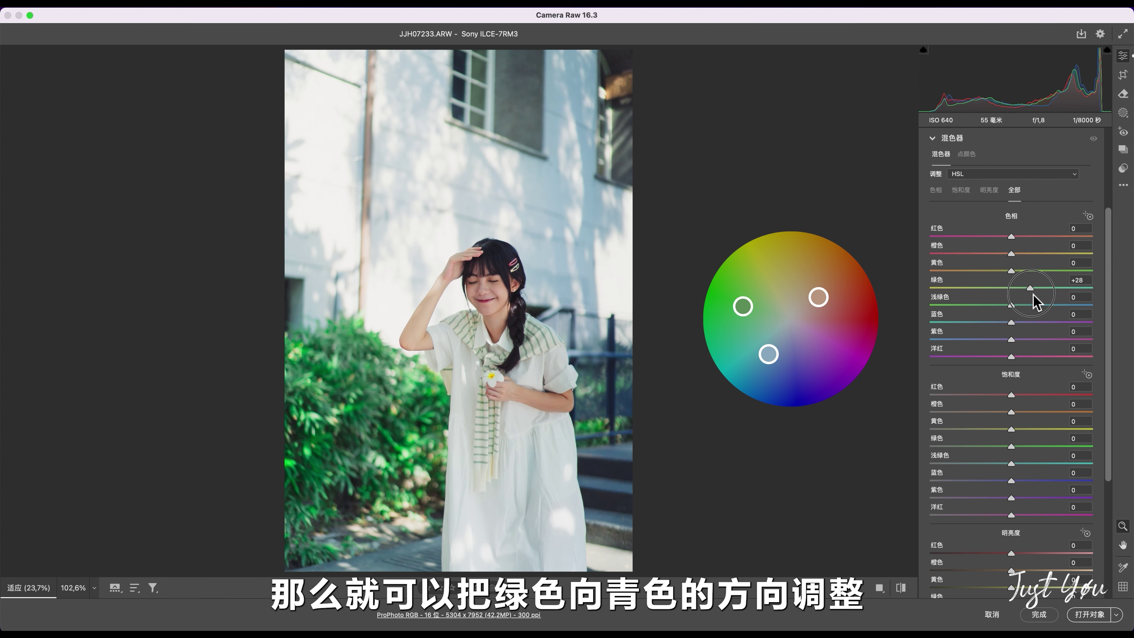
pyautogui.moveTo(1012, 446); pyautogui.dragTo(968, 452)
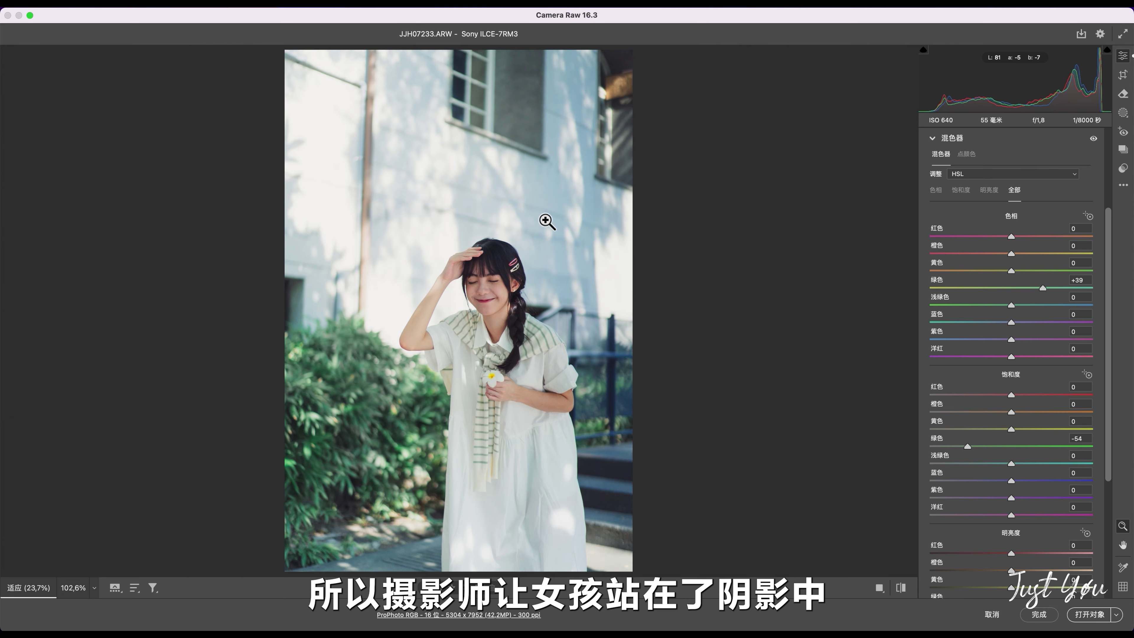
pyautogui.click(524, 316)
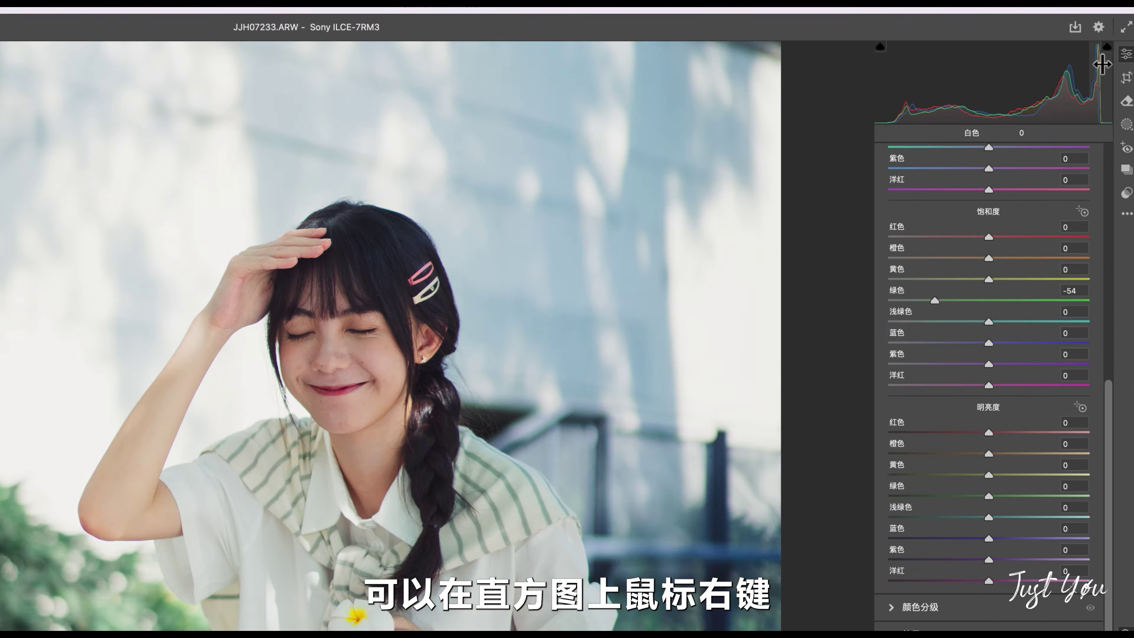
# - Turn on the histogram's Lab colour readout and raise Orange luminance
pyautogui.rightClick(1013, 75)
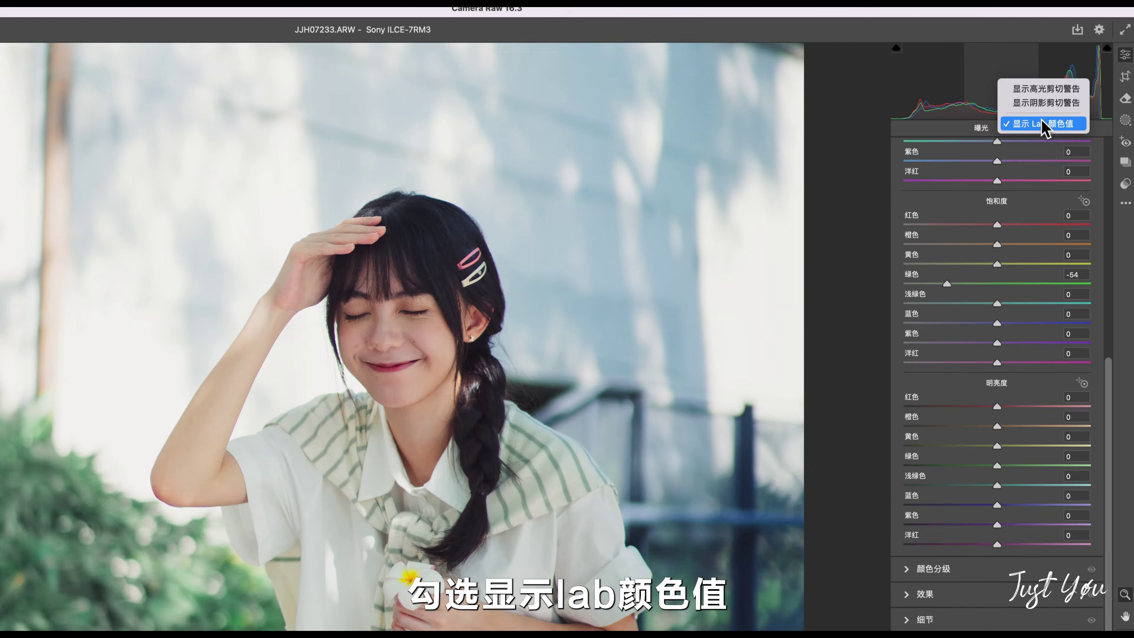
pyautogui.click(1042, 125)
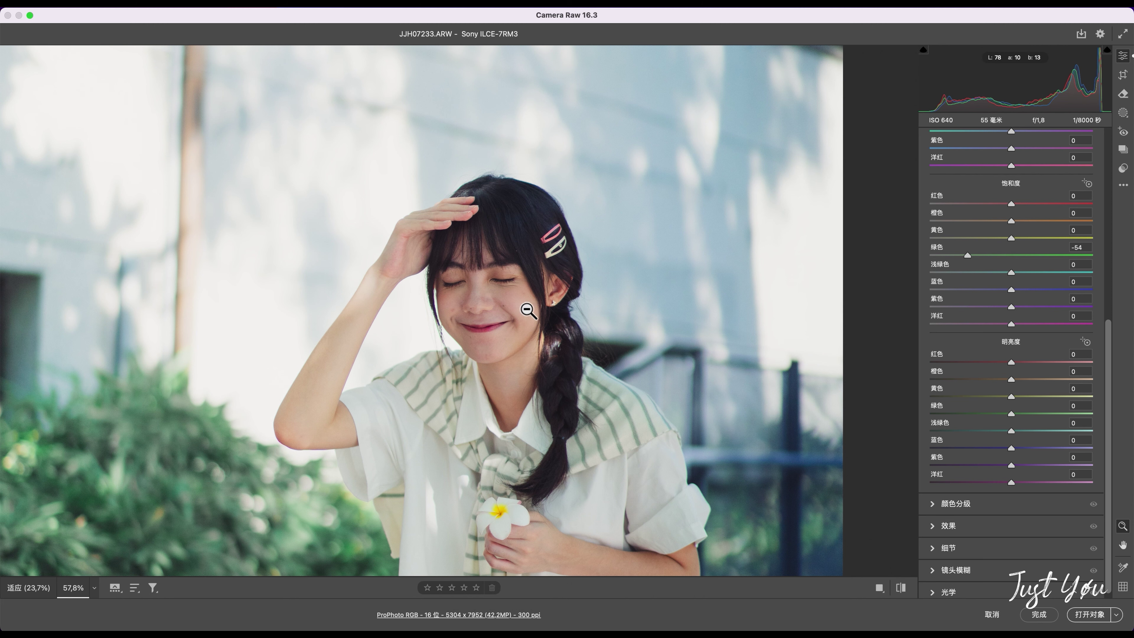
pyautogui.moveTo(1011, 379); pyautogui.dragTo(1065, 387)
# - Settle Orange luminance at +12 while checking the face, then return to the whole portrait
pyautogui.click(368, 322)
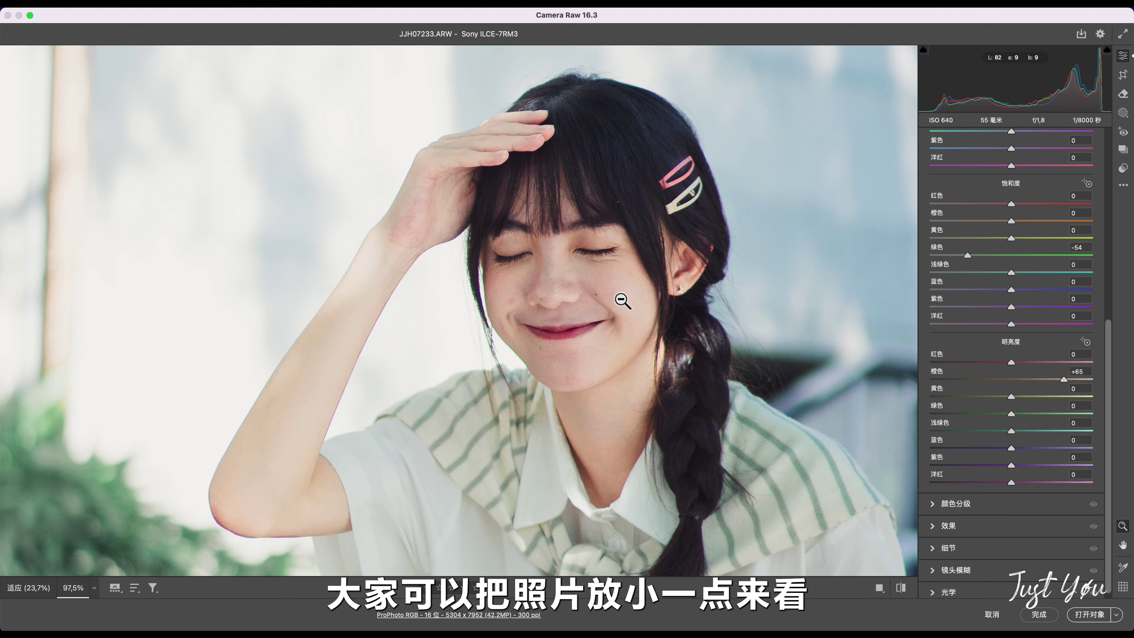
pyautogui.keyDown('alt'); pyautogui.click(696, 393); pyautogui.keyUp('alt')
pyautogui.moveTo(1064, 379); pyautogui.dragTo(1021, 380)
pyautogui.click(514, 299)
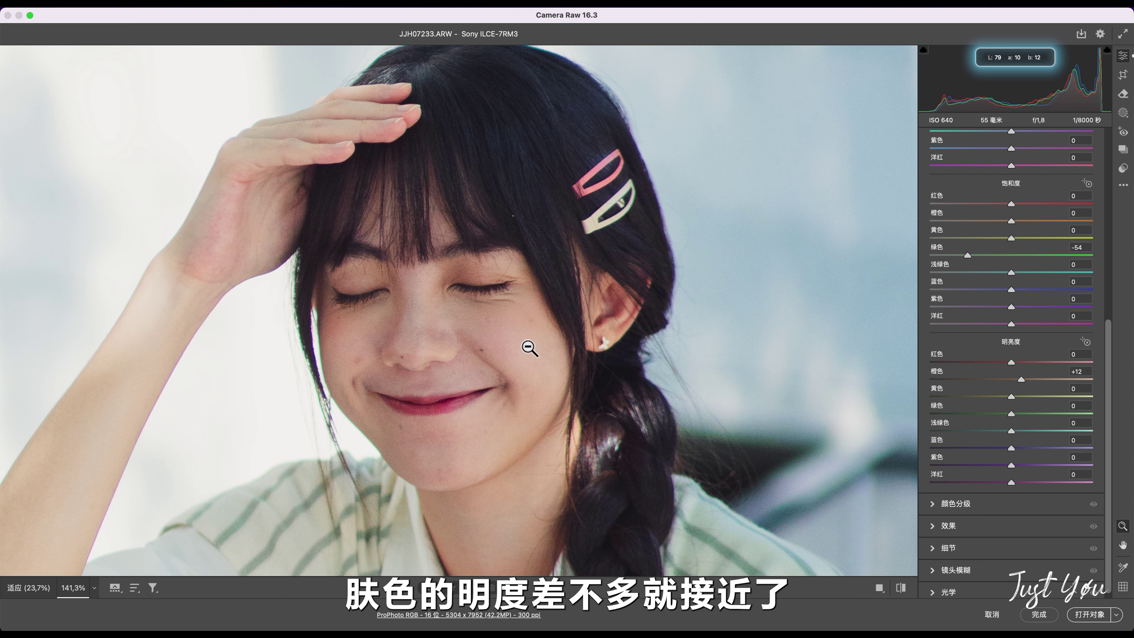
pyautogui.click(529, 348)
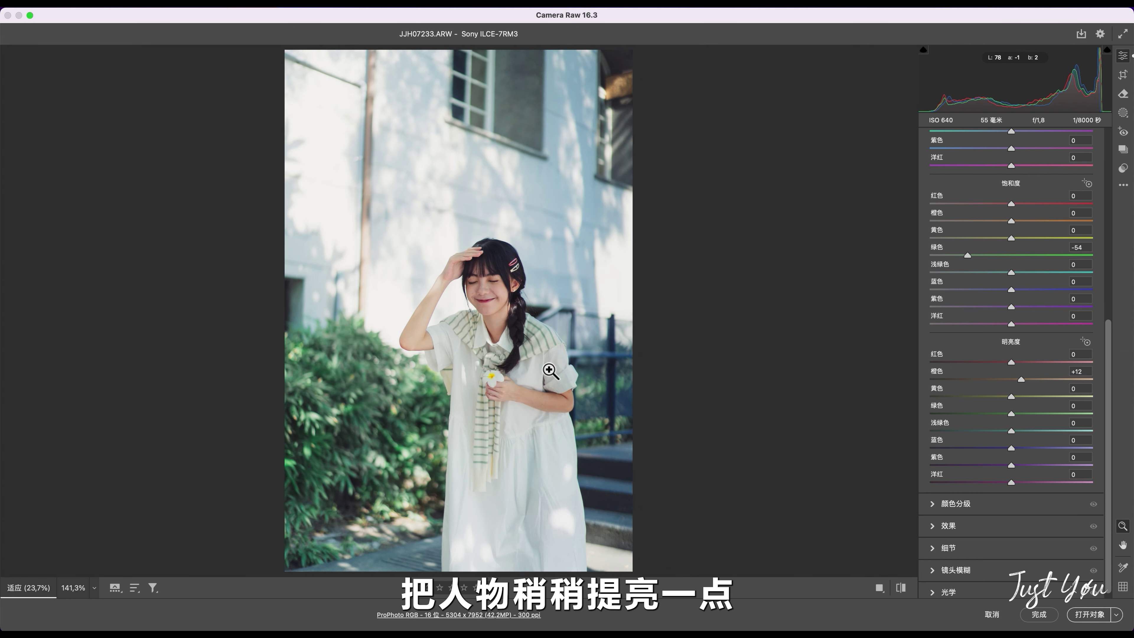
pyautogui.scroll(-1, 1101, 413)
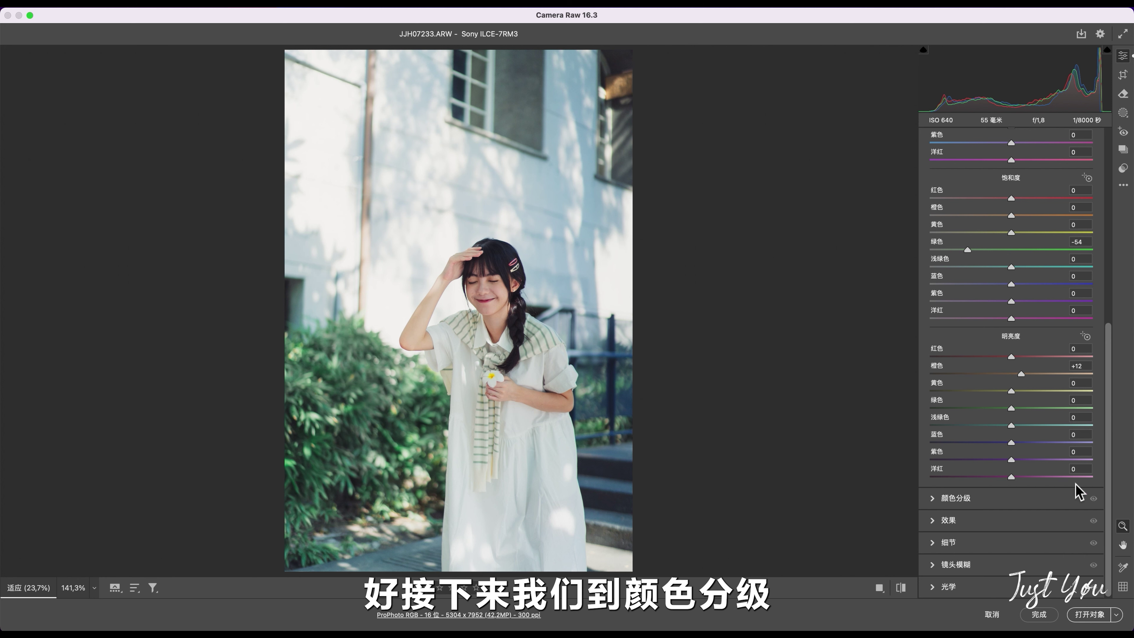
# - Tint Color Grading shadows blue and midtones orange, then add a −35 vignette
pyautogui.click(1065, 499)
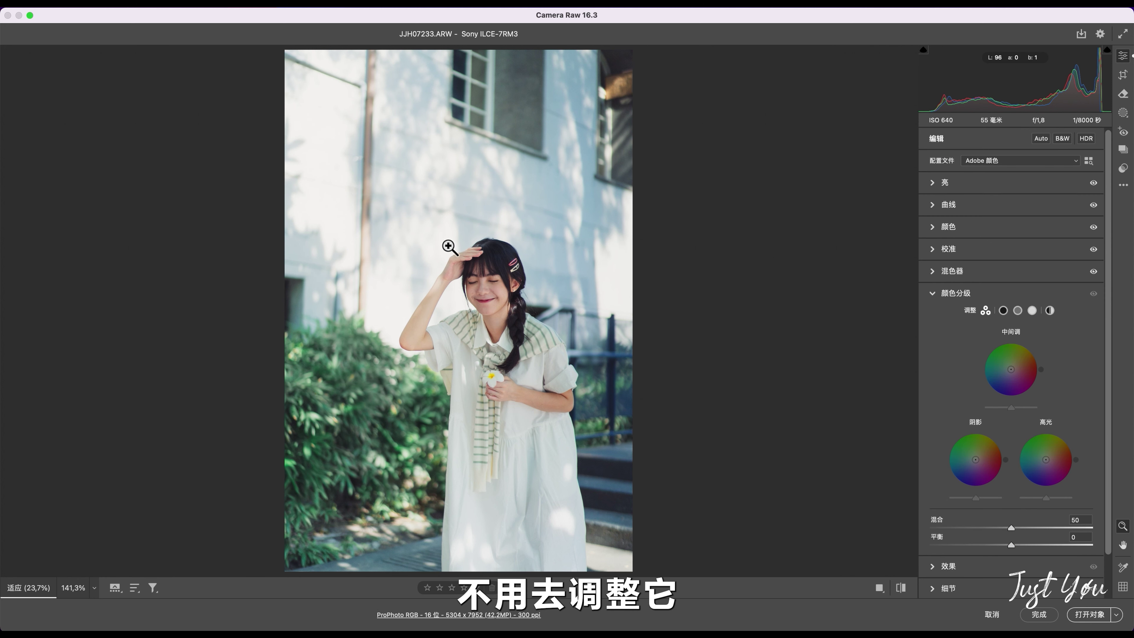
pyautogui.moveTo(975, 459); pyautogui.dragTo(970, 462)
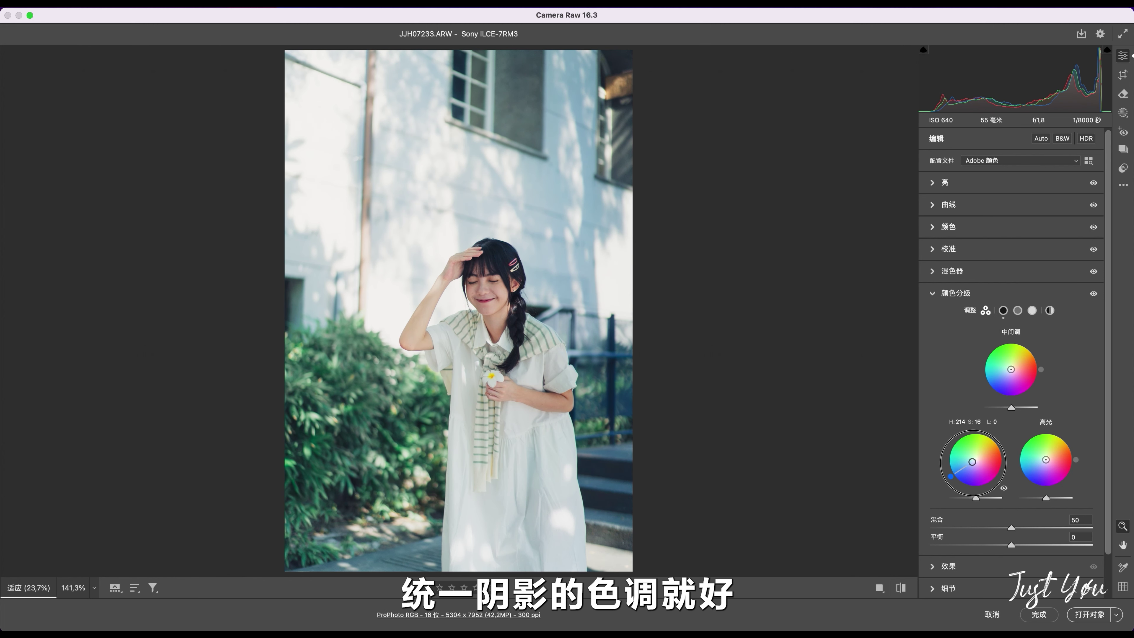
pyautogui.moveTo(1011, 369); pyautogui.dragTo(1012, 368)
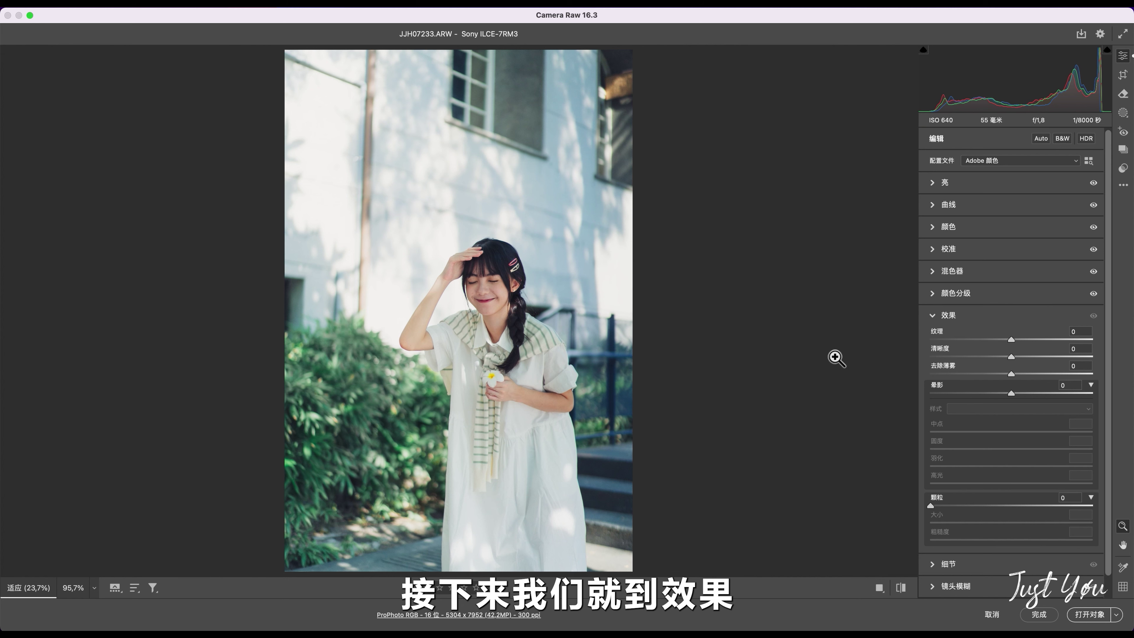
pyautogui.moveTo(1012, 393); pyautogui.dragTo(984, 400)
# - Toggle the Effects adjustments off and on to compare the look
pyautogui.click(1096, 317)
pyautogui.click(1098, 318)
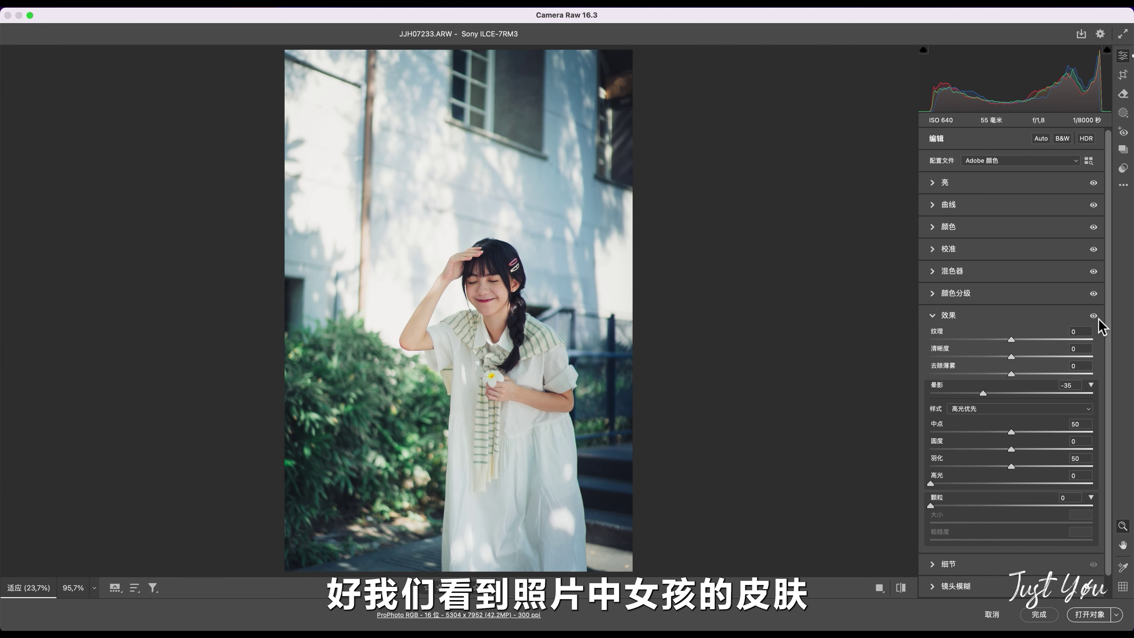
pyautogui.click(1099, 318)
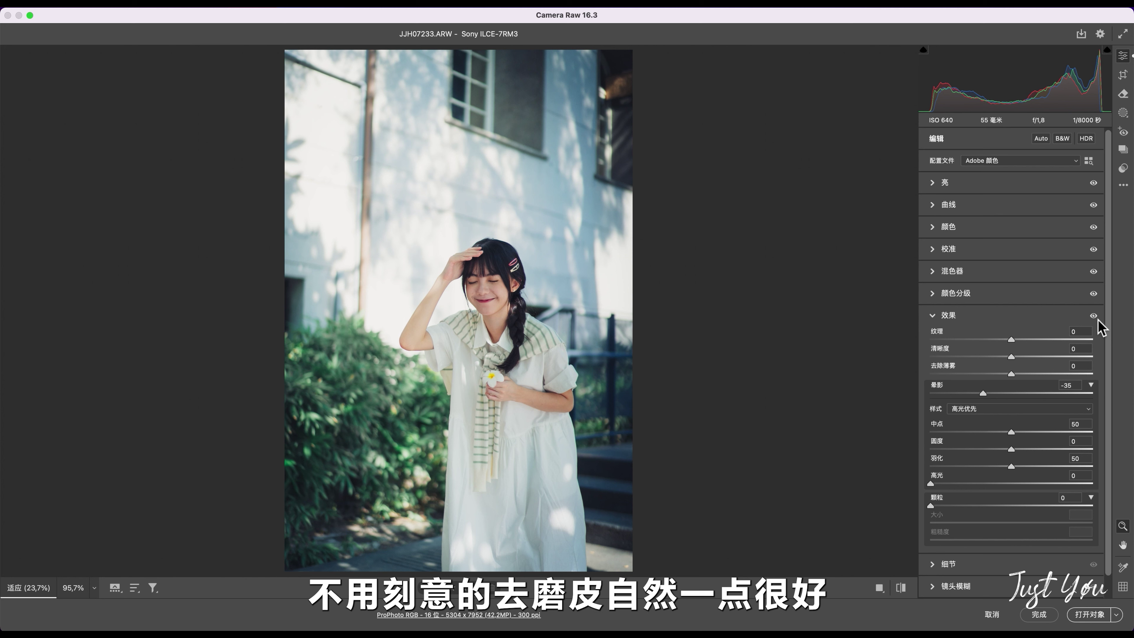
# - Ease the vignette to −24 and add grain amount 50, size 33, zooming in to check
pyautogui.moveTo(982, 393); pyautogui.dragTo(992, 393)
pyautogui.moveTo(930, 505); pyautogui.dragTo(1007, 506)
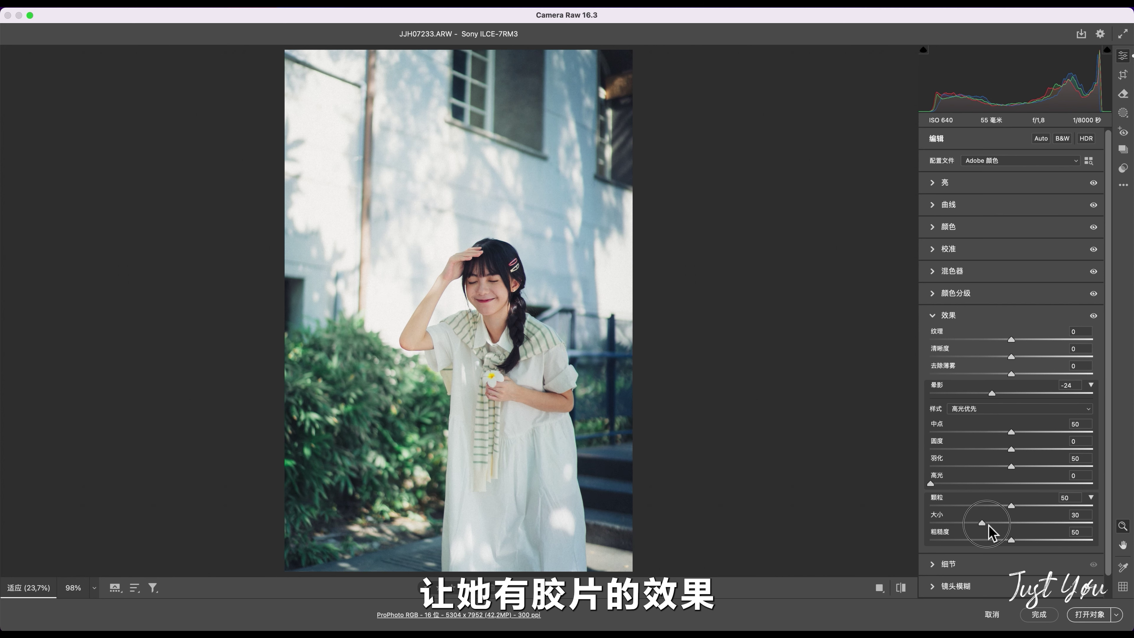
pyautogui.moveTo(986, 526); pyautogui.dragTo(988, 527)
pyautogui.click(526, 284)
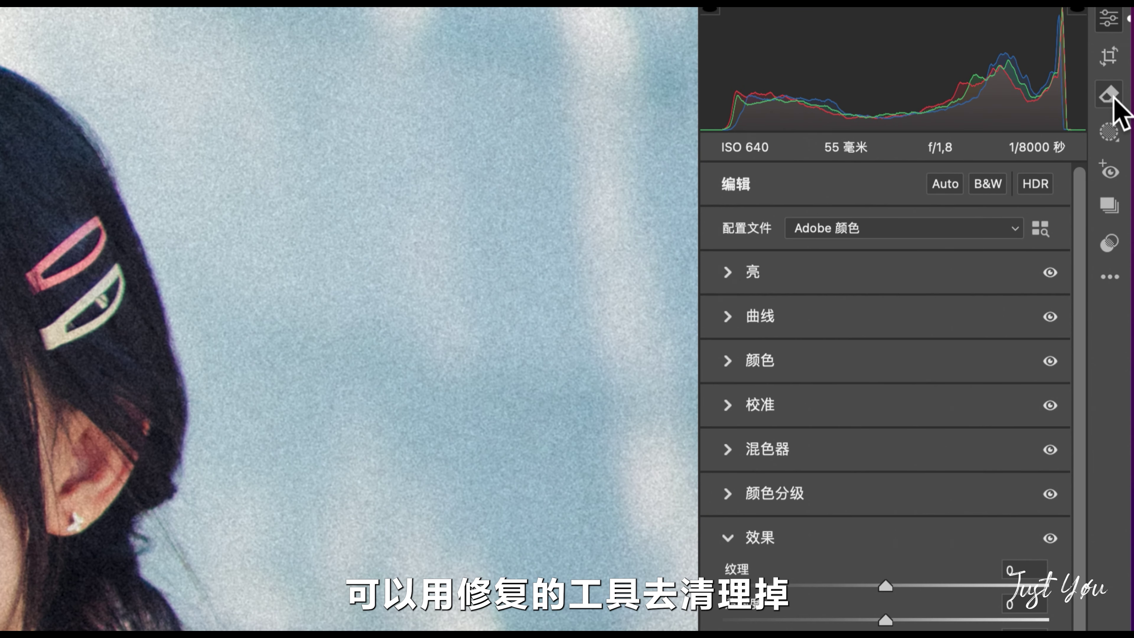
pyautogui.click(1111, 96)
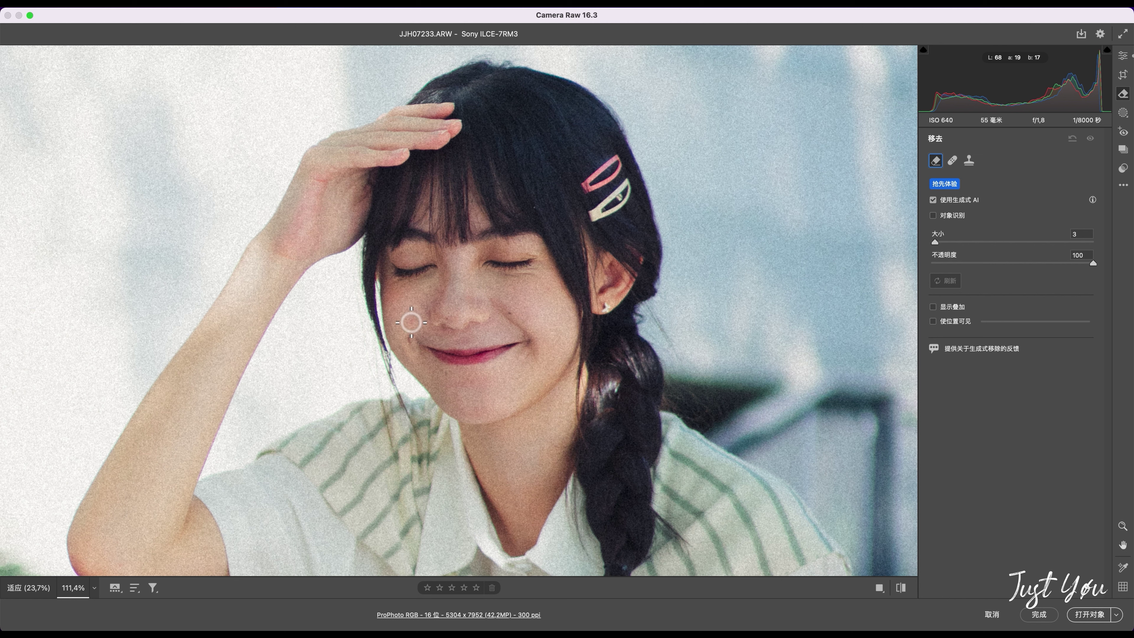
# - Erase the cheek and chin blemishes with generative Remove, then switch to Heal
pyautogui.click(413, 322)
pyautogui.click(467, 381)
pyautogui.click(1086, 210)
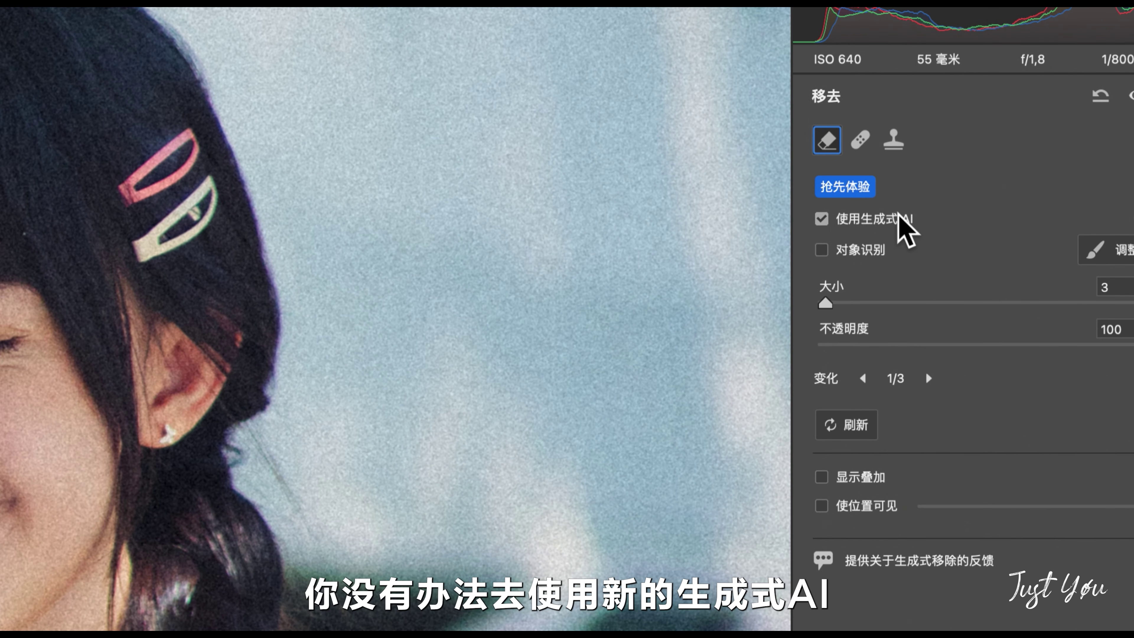
pyautogui.click(861, 141)
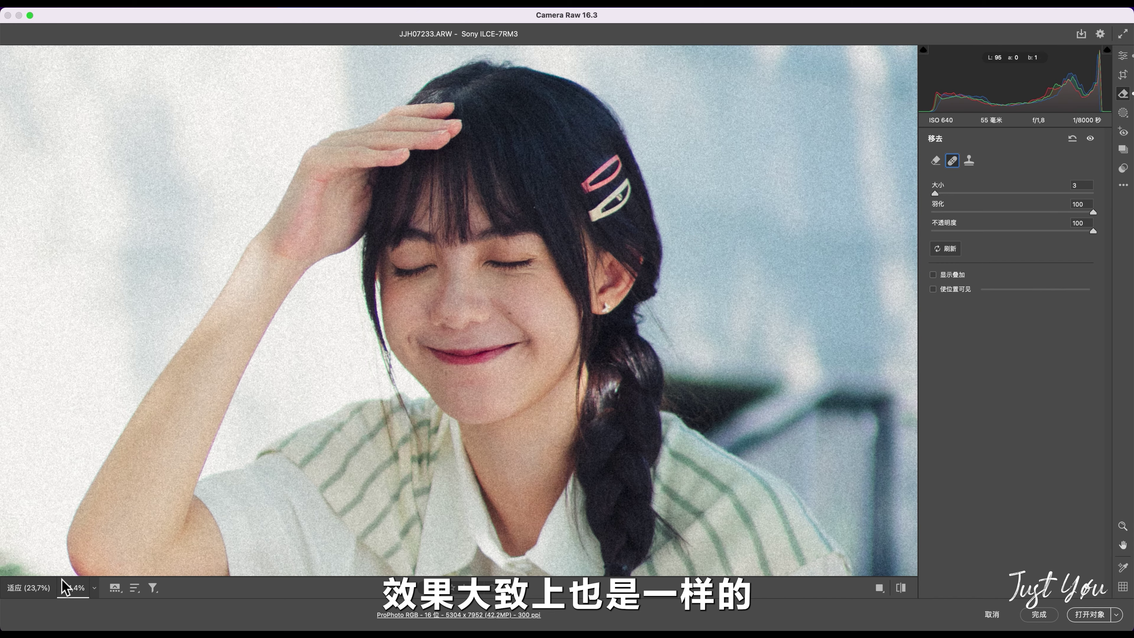
# - Fit the whole photo in view and toggle Before/After against the original
pyautogui.click(28, 587)
pyautogui.click(900, 588)
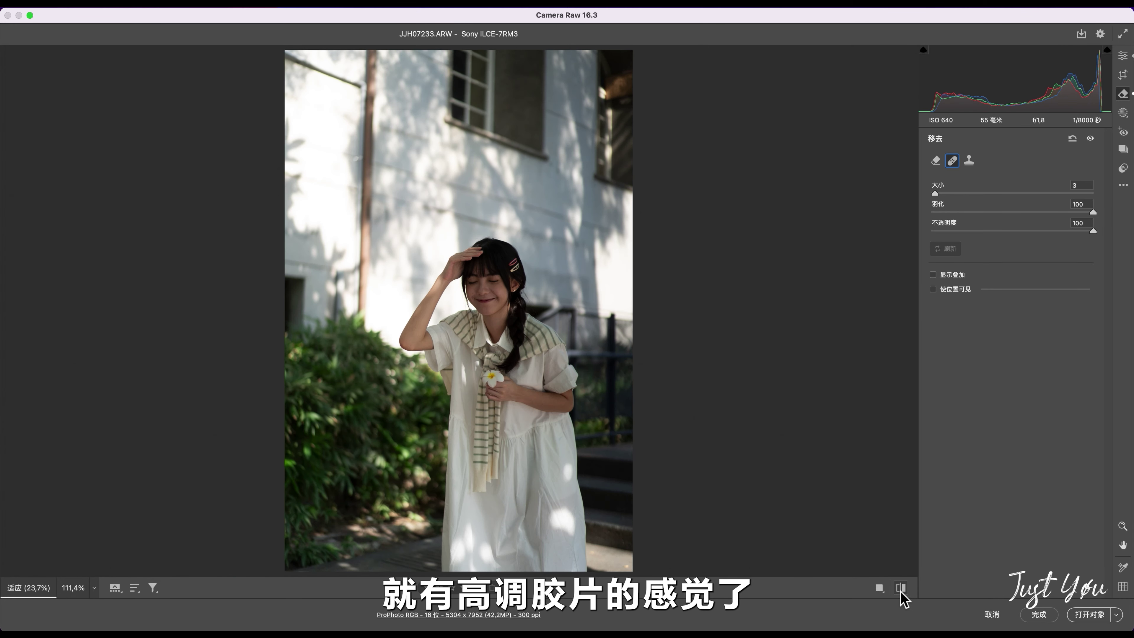
pyautogui.click(901, 588)
pyautogui.click(901, 588)
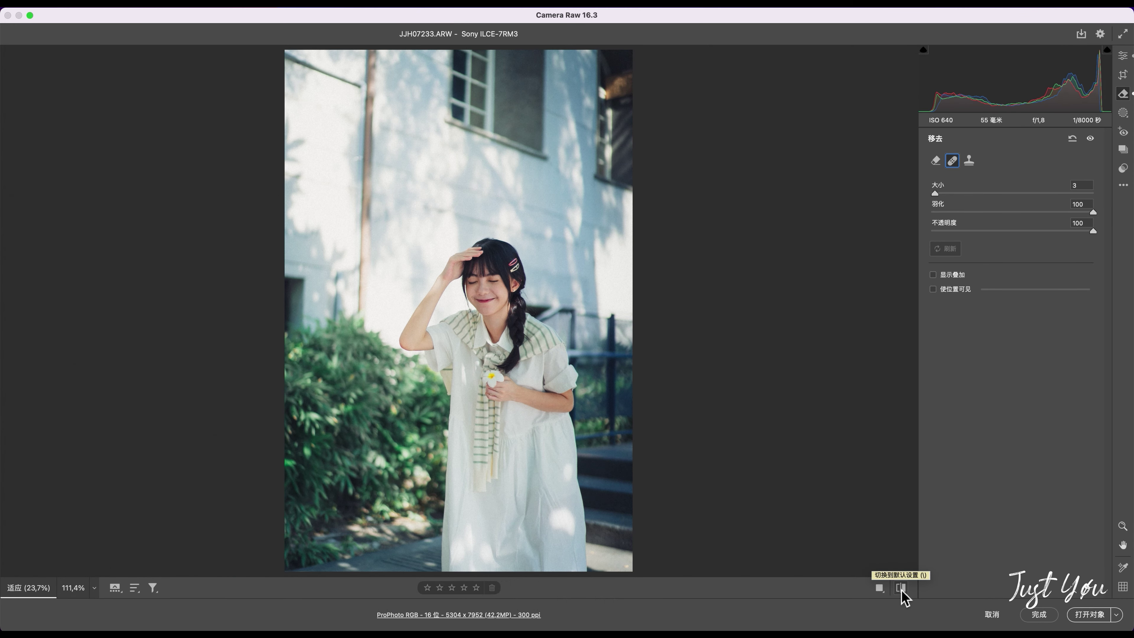
pyautogui.click(1122, 114)
# - Create a Select Subject mask of the girl, keeping its exposure at 0
pyautogui.click(971, 167)
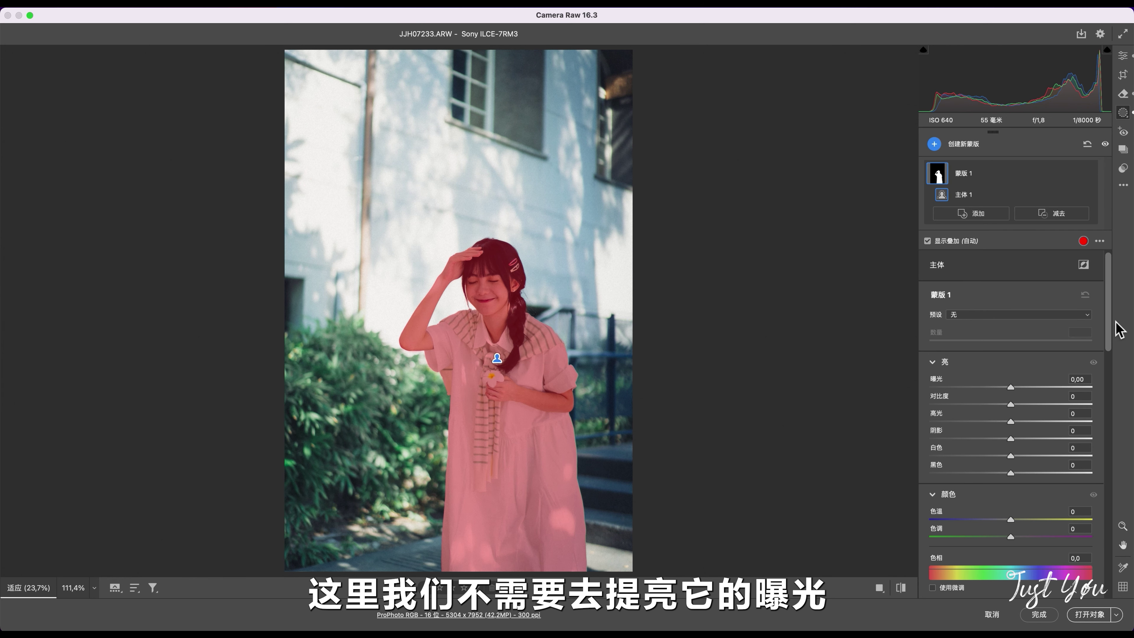
pyautogui.scroll(-5, 1101, 348)
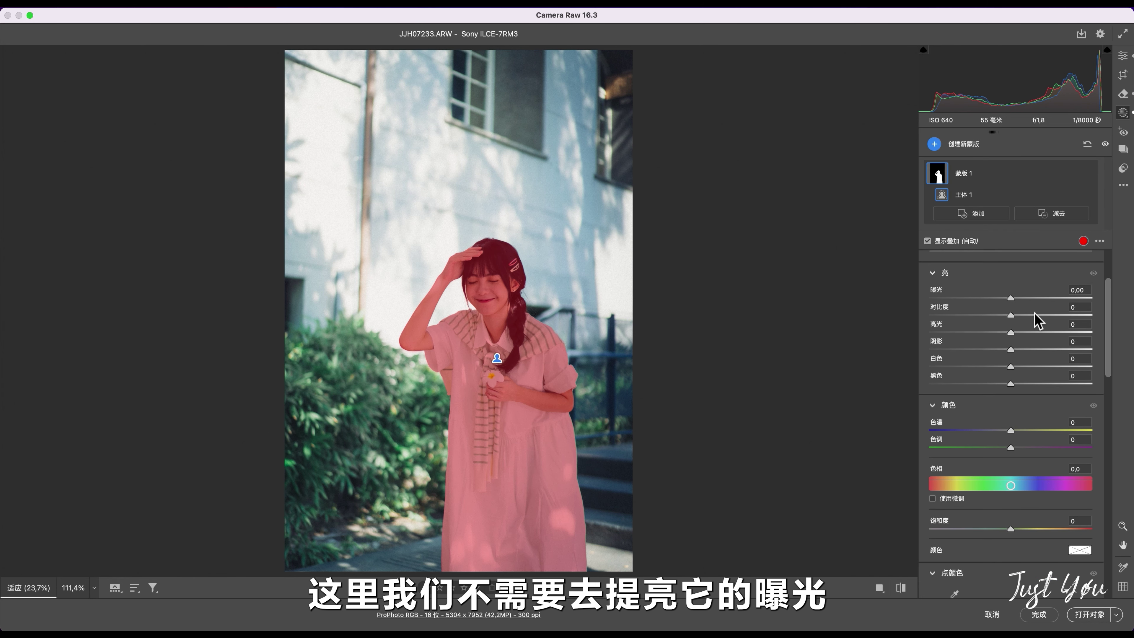
pyautogui.moveTo(1015, 300); pyautogui.dragTo(1027, 301)
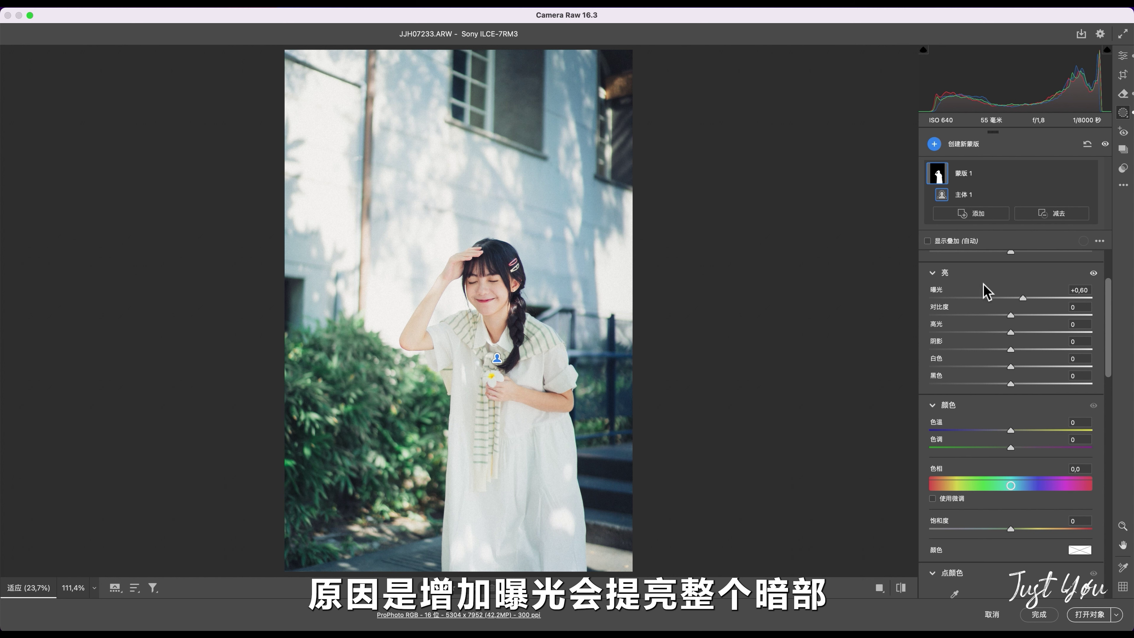
pyautogui.doubleClick(1023, 299)
pyautogui.press('y')
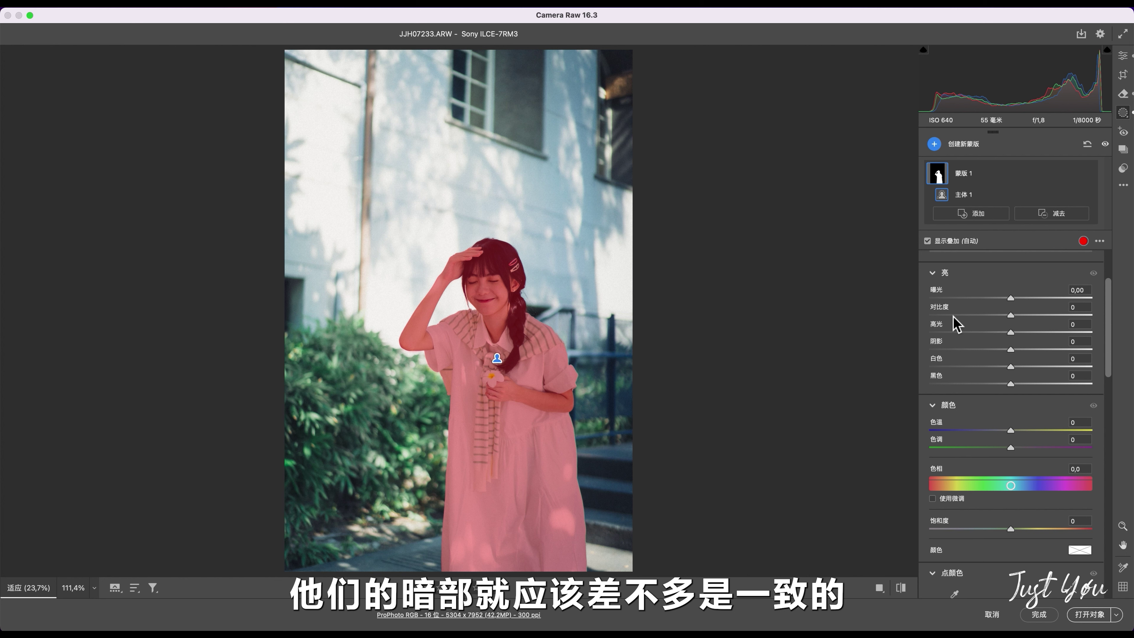
# - Raise the subject mask's highlights to +34 and whites to +8, checking the face close up
pyautogui.moveTo(1010, 333)
pyautogui.mouseDown()
pyautogui.moveTo(1022, 334)
pyautogui.moveTo(1020, 368)
pyautogui.mouseUp()
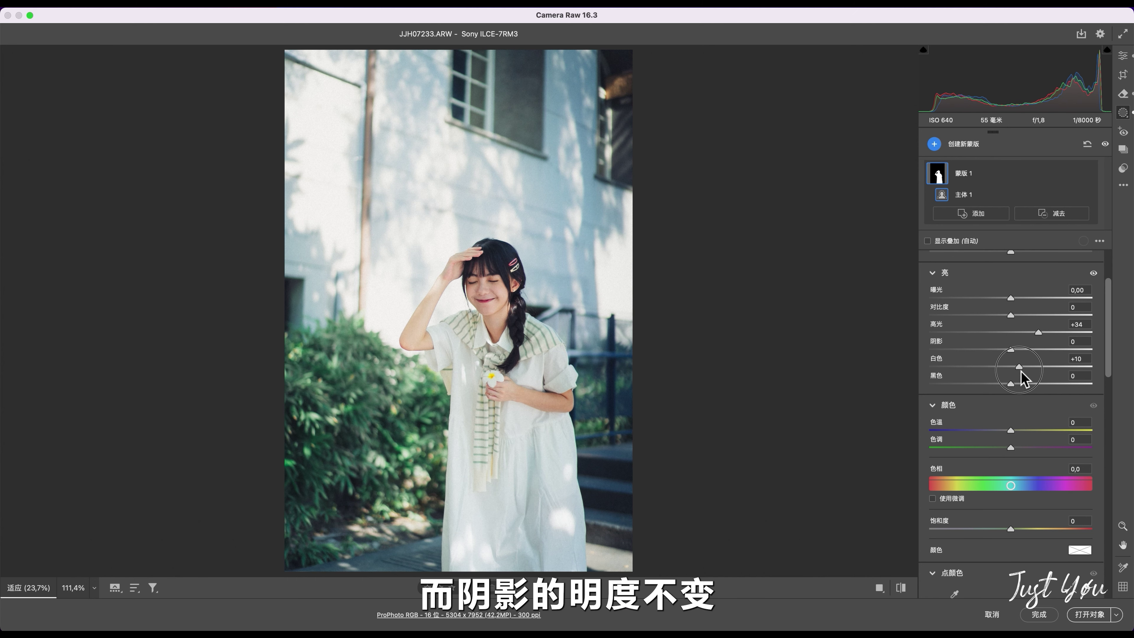
pyautogui.click(1093, 273)
pyautogui.click(1094, 274)
pyautogui.click(1094, 273)
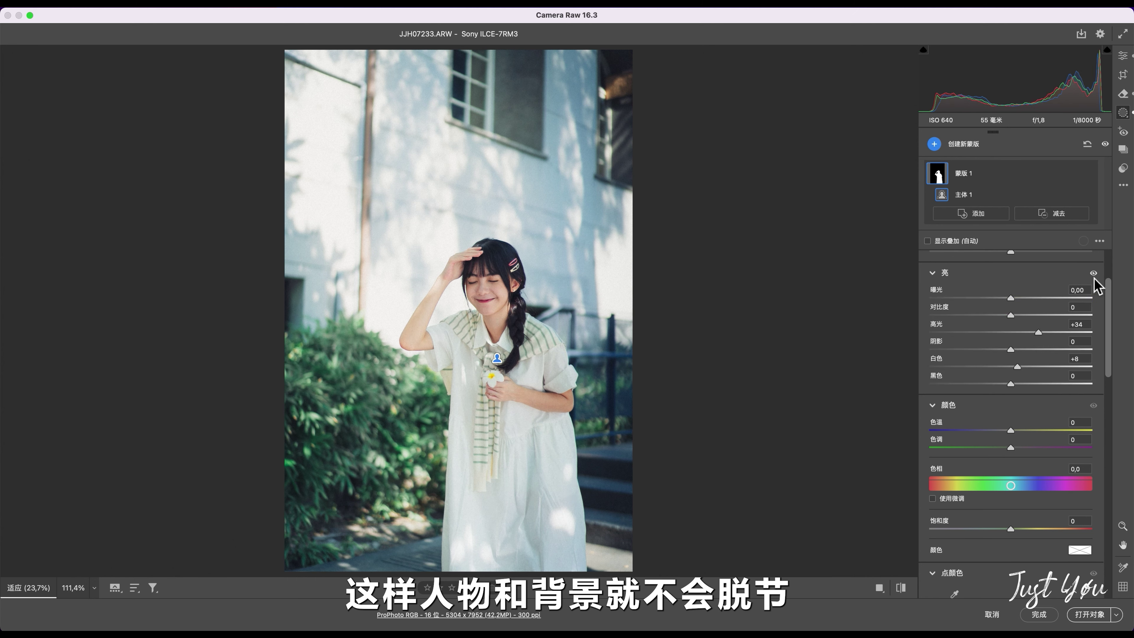
pyautogui.click(1094, 274)
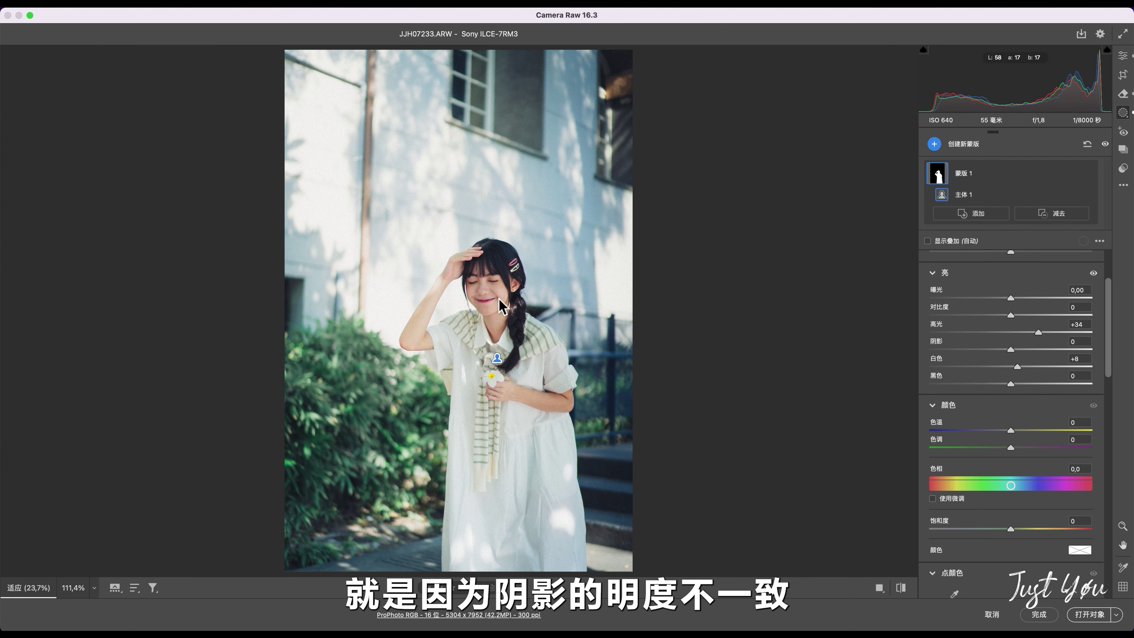
pyautogui.click(490, 295)
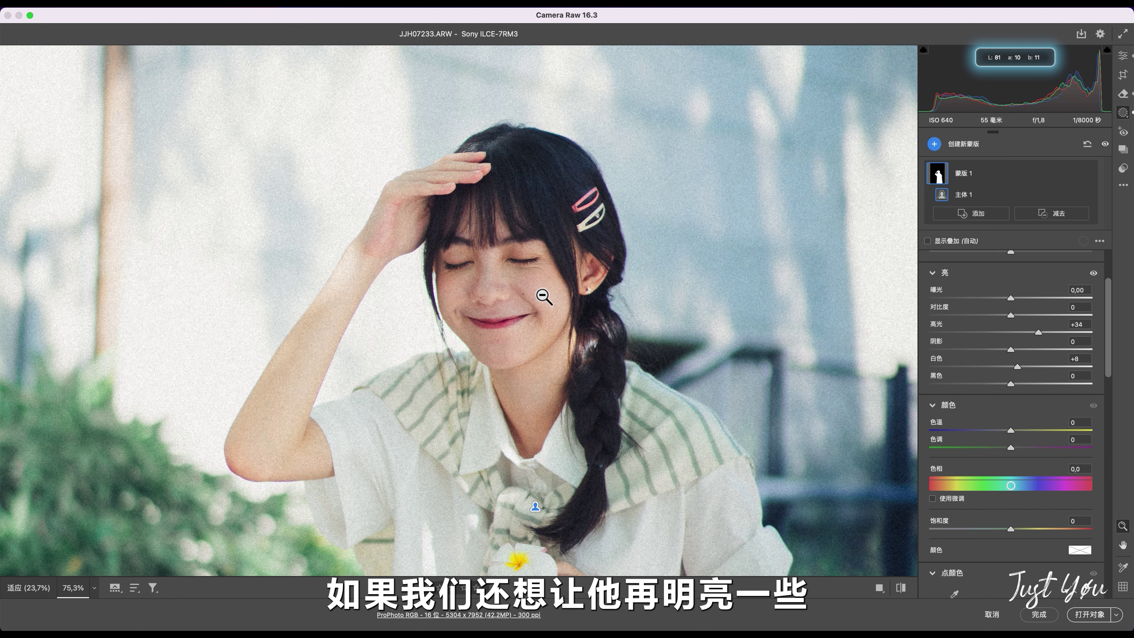
pyautogui.keyDown('alt'); pyautogui.click(544, 297); pyautogui.keyUp('alt')
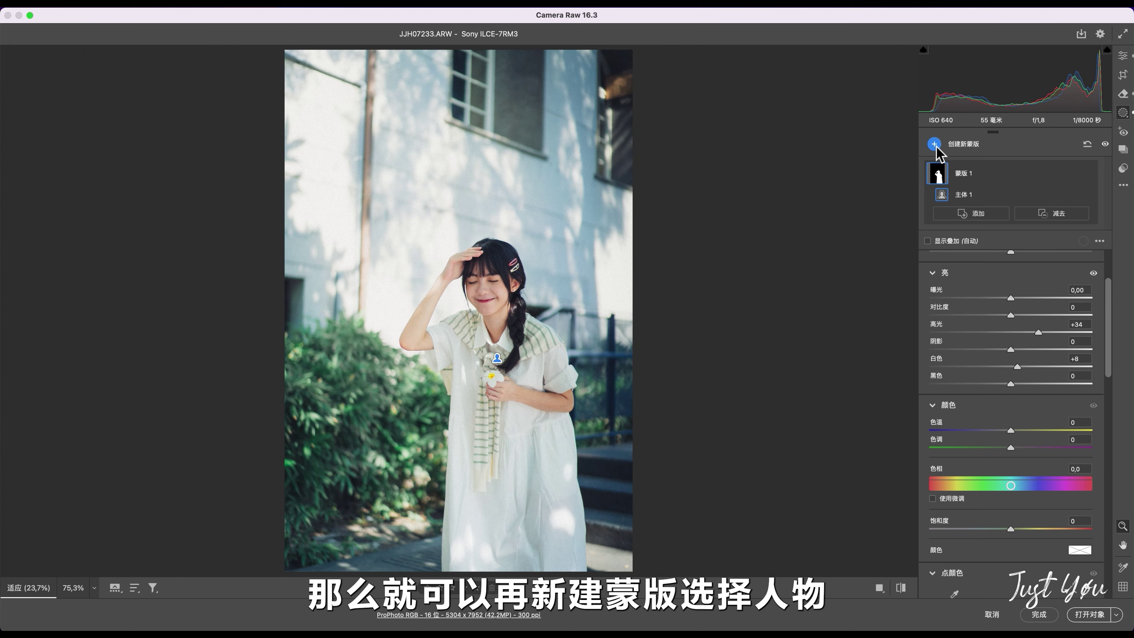
# - Add a People mask covering face skin, body skin and lips
pyautogui.click(934, 143)
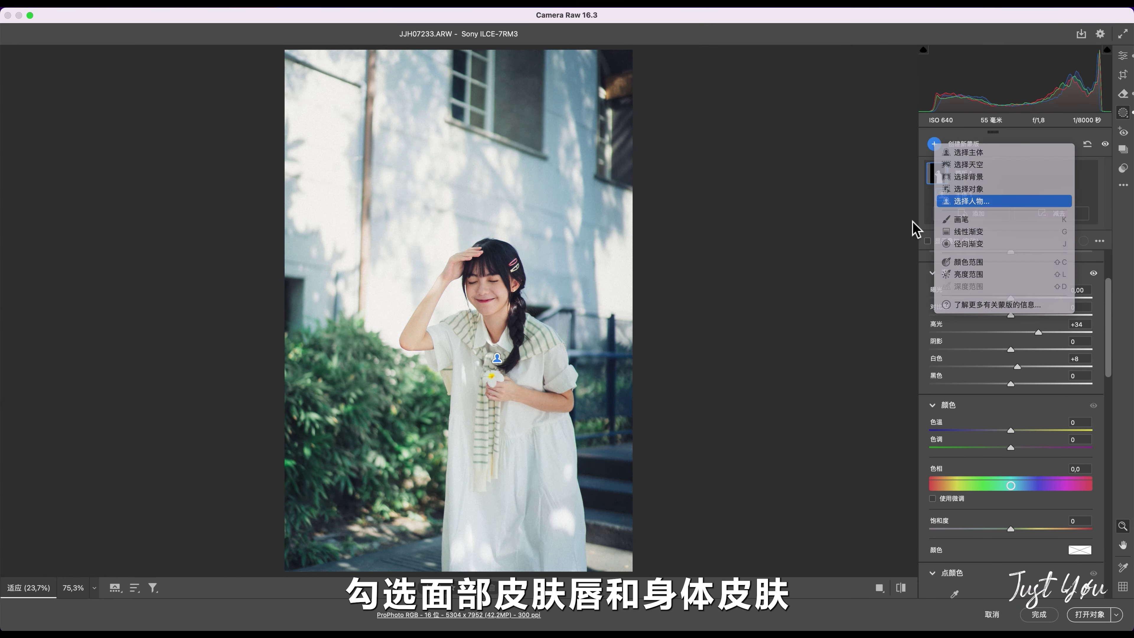
pyautogui.click(1027, 201)
pyautogui.click(958, 242)
pyautogui.click(941, 287)
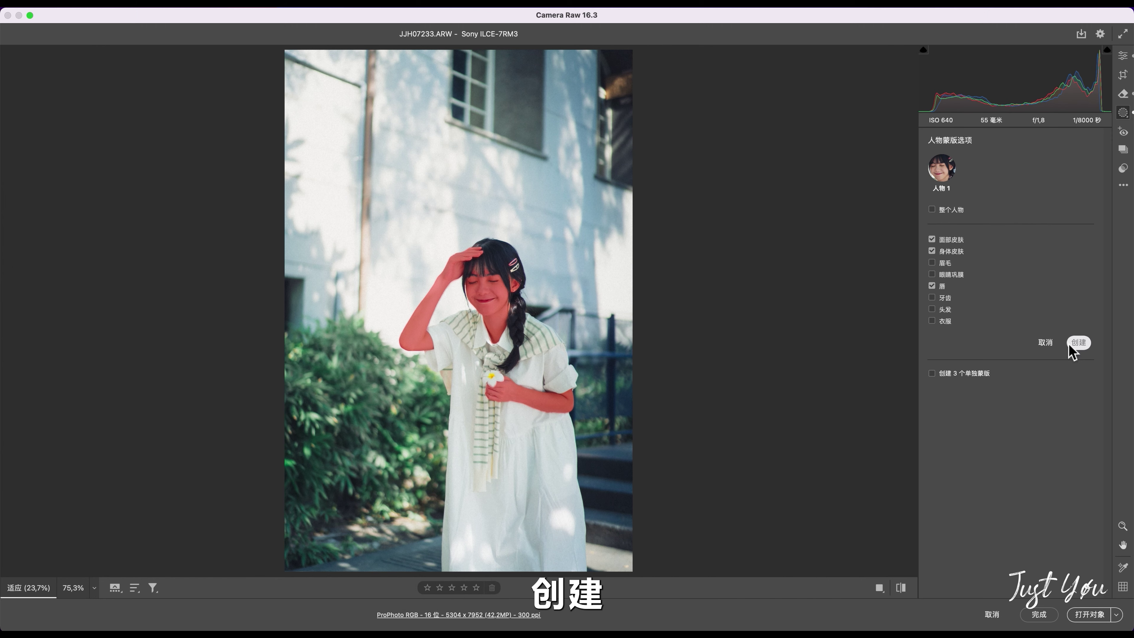
pyautogui.click(1078, 342)
# - Lift the skin mask's highlights to +10 and whites to +7, zooming in on the face
pyautogui.moveTo(1011, 450)
pyautogui.mouseDown()
pyautogui.moveTo(1029, 452)
pyautogui.moveTo(1018, 487)
pyautogui.mouseUp()
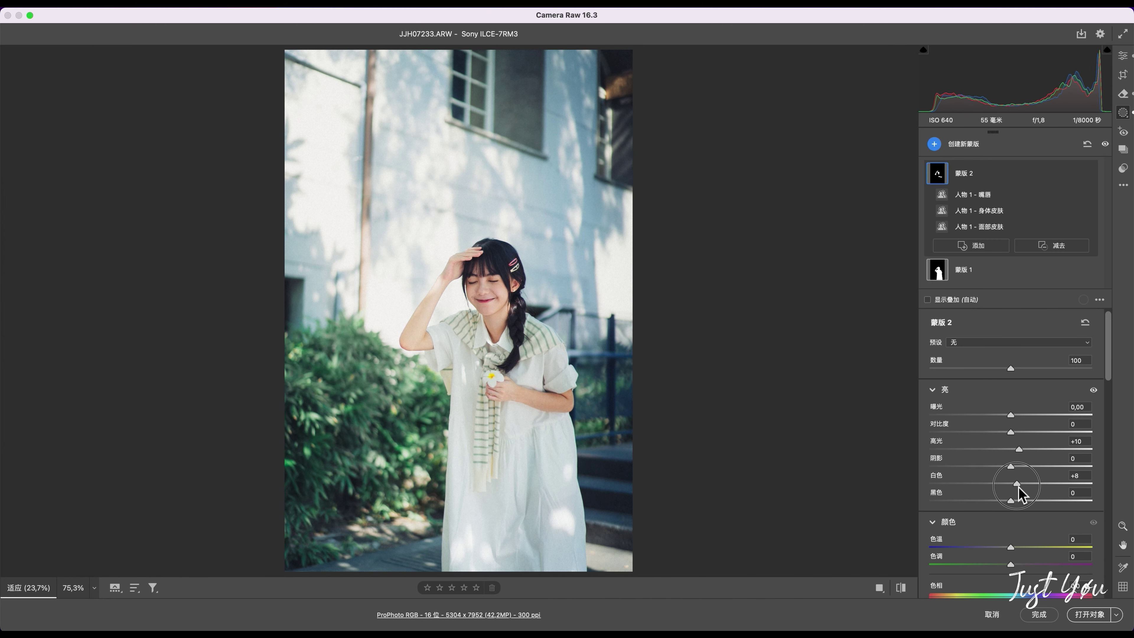
pyautogui.press('z')
pyautogui.click(543, 310)
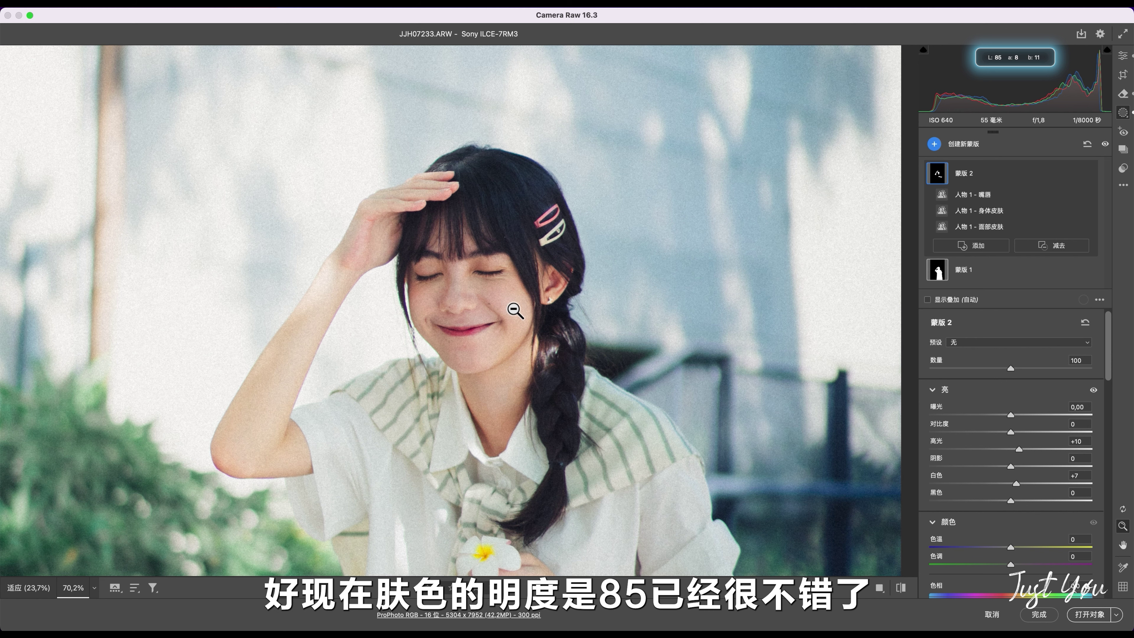
pyautogui.keyDown('alt'); pyautogui.click(514, 310); pyautogui.keyUp('alt')
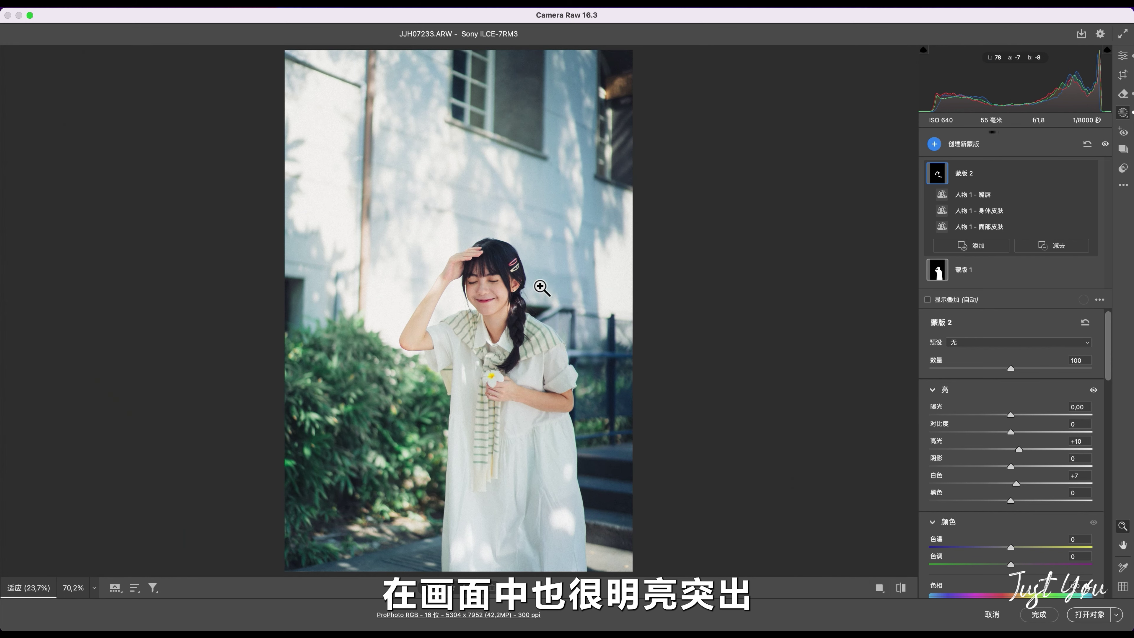
# - Set Detail sharpening to amount 137, radius 0.8, detail 78 and masking 90
pyautogui.press('e')
pyautogui.click(944, 345)
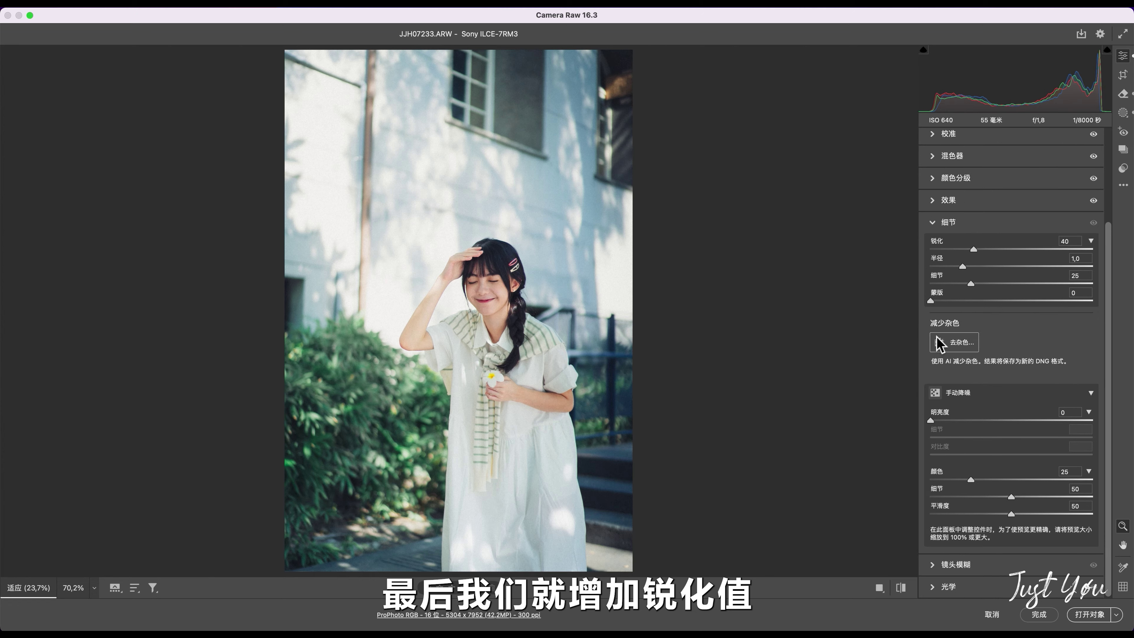
pyautogui.moveTo(974, 249); pyautogui.dragTo(1078, 249)
pyautogui.keyDown('alt'); pyautogui.moveTo(930, 301); pyautogui.dragTo(1077, 301); pyautogui.keyUp('alt')
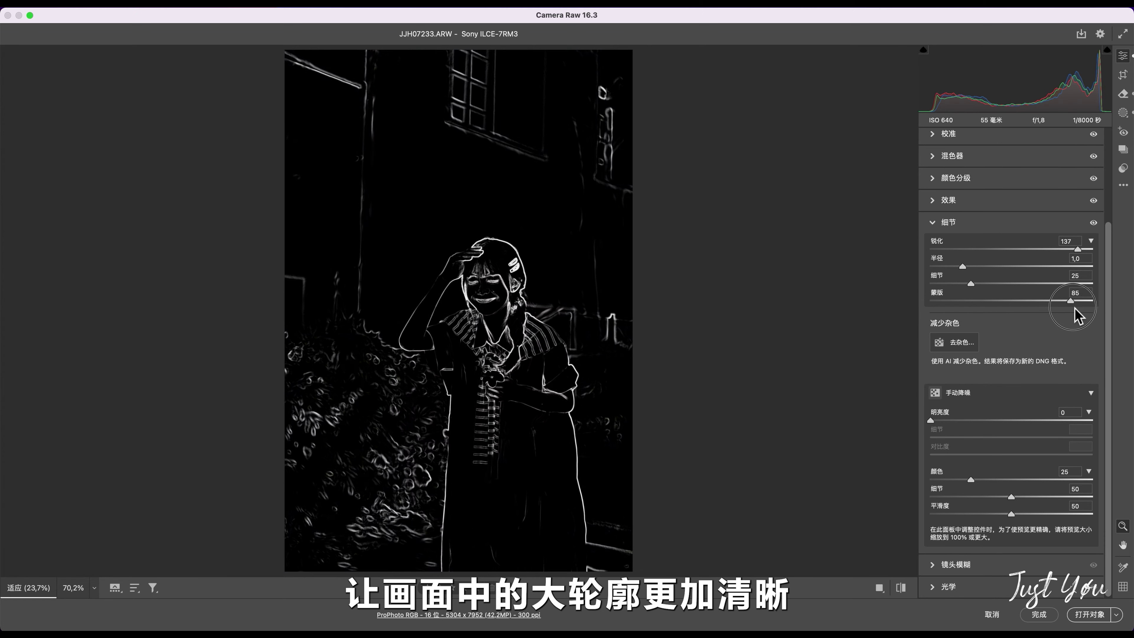
pyautogui.moveTo(971, 284); pyautogui.dragTo(1057, 283)
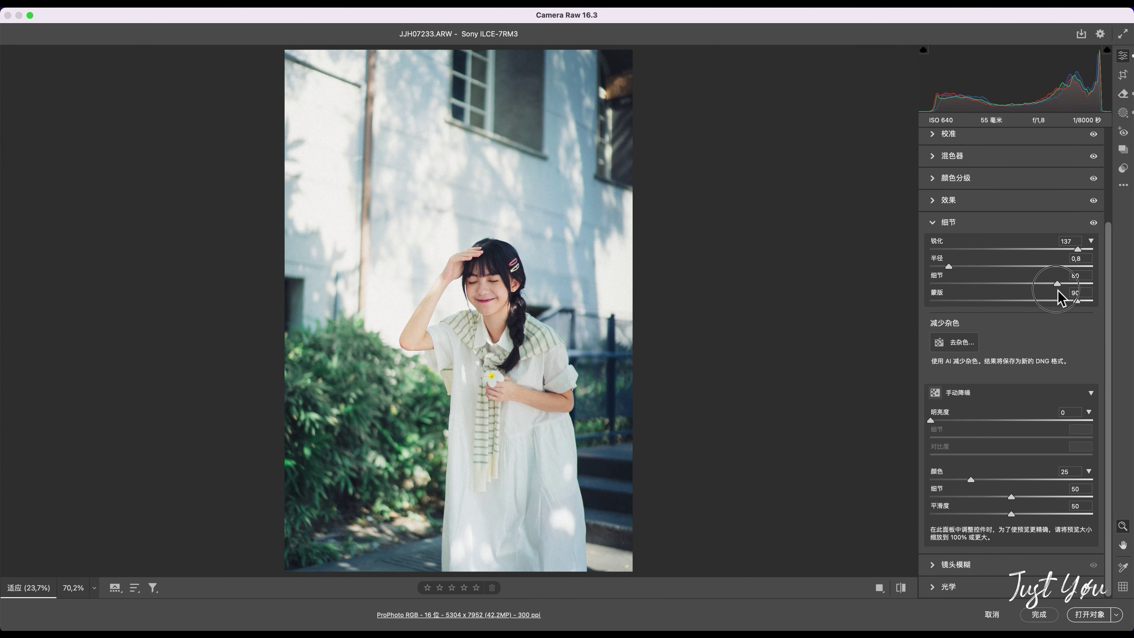
pyautogui.moveTo(613, 331)
pyautogui.mouseDown()
pyautogui.moveTo(653, 322)
pyautogui.moveTo(576, 334)
pyautogui.mouseUp()
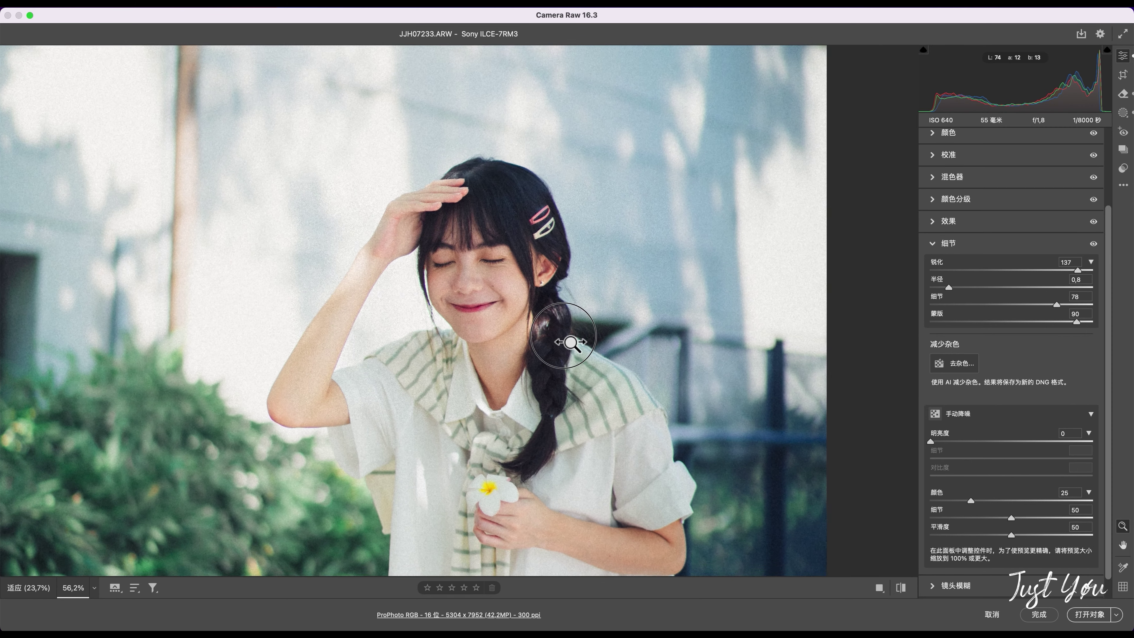
pyautogui.click(1096, 243)
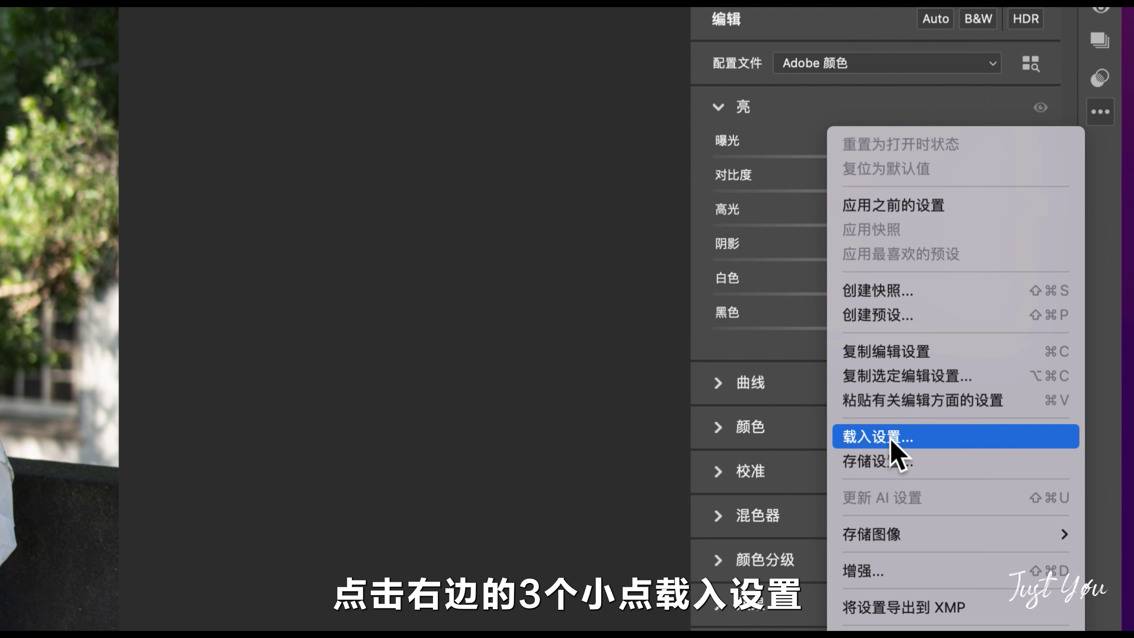
# - Load the JY夏日.xmp settings file into Camera Raw via Load Settings
pyautogui.click(901, 436)
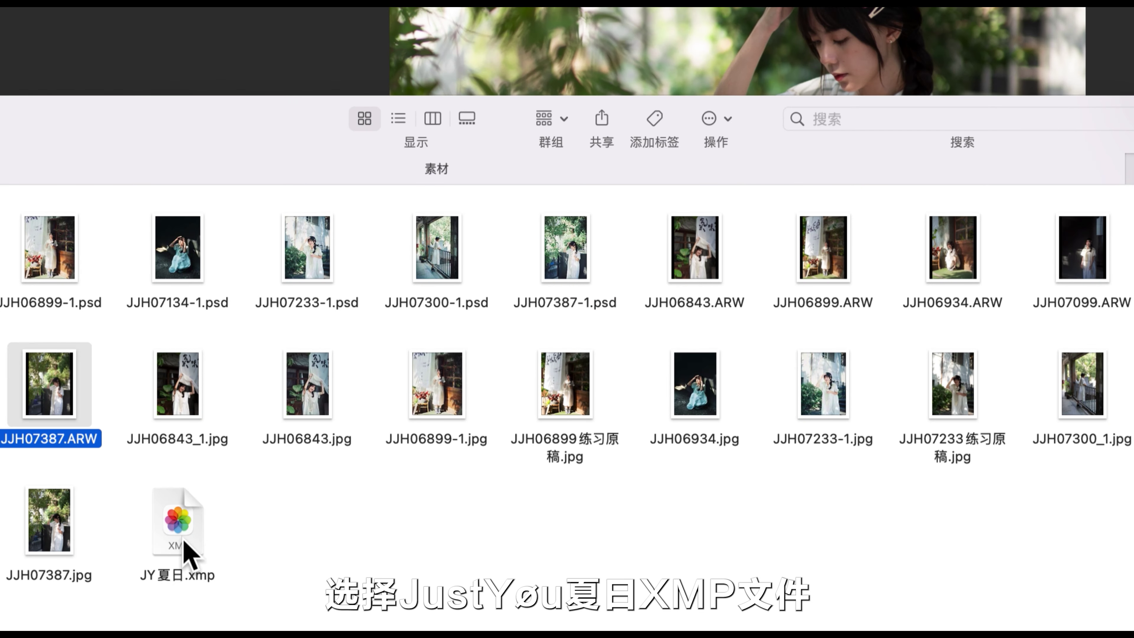
pyautogui.click(184, 540)
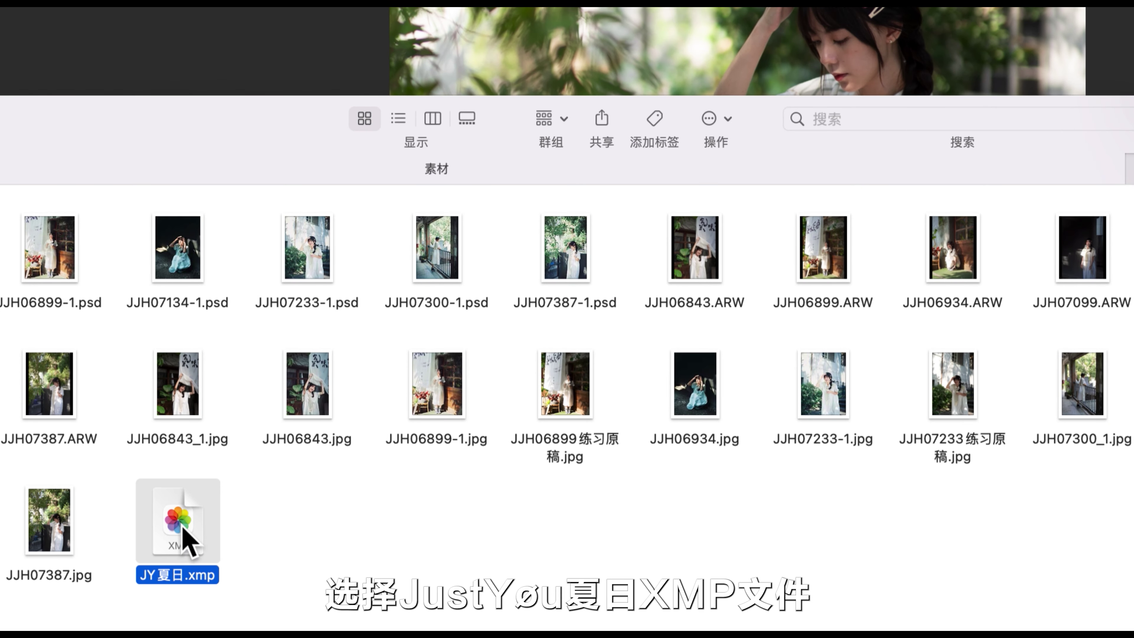
pyautogui.moveTo(185, 539)
pyautogui.mouseDown()
pyautogui.moveTo(347, 487)
pyautogui.moveTo(197, 539)
pyautogui.mouseUp()
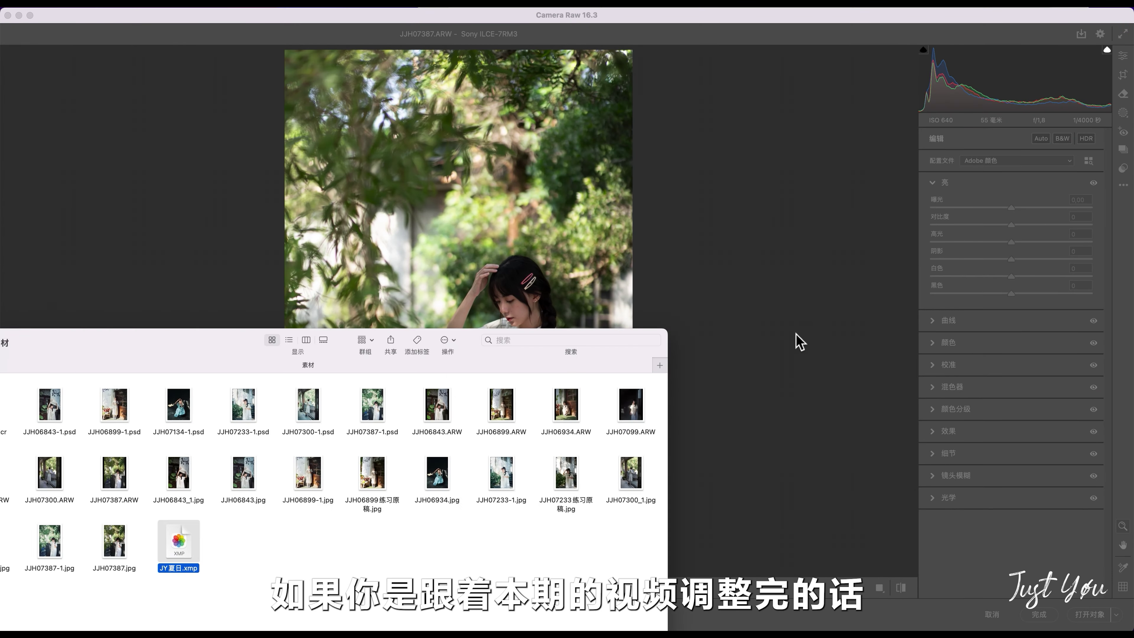
pyautogui.click(804, 330)
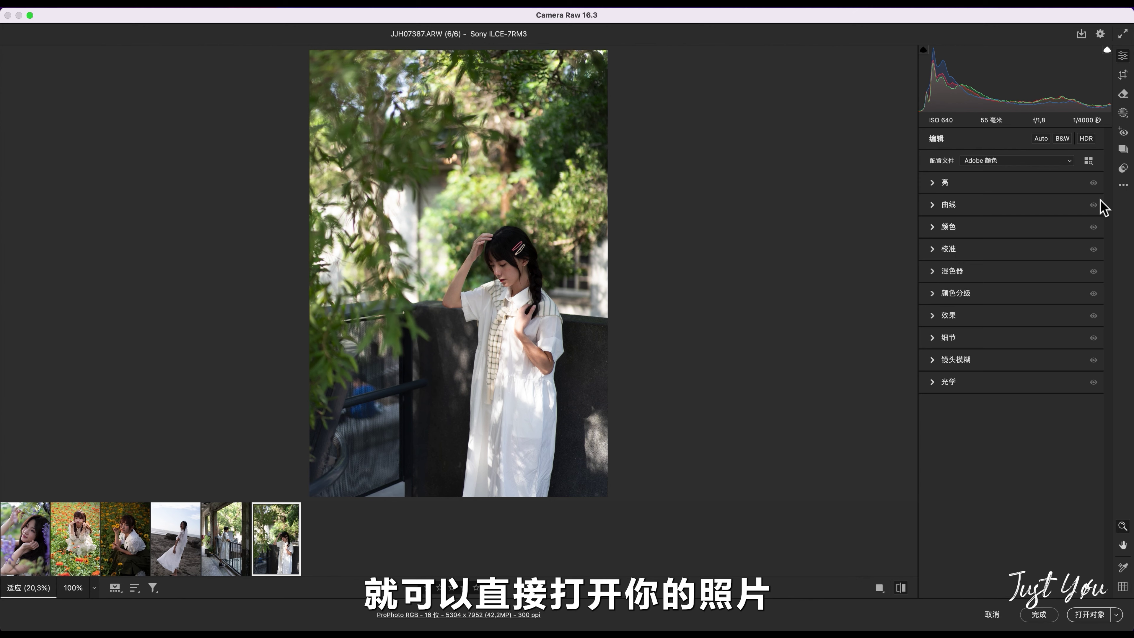
# - Apply Previous Settings to the other photos and compare before and after
pyautogui.click(1123, 185)
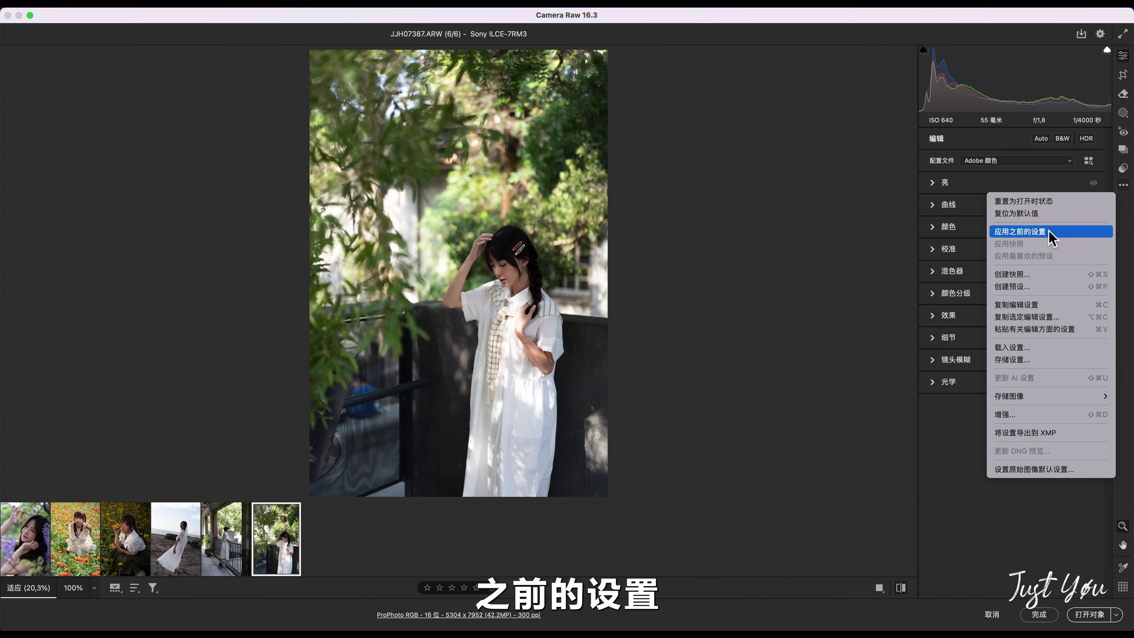
pyautogui.click(1056, 231)
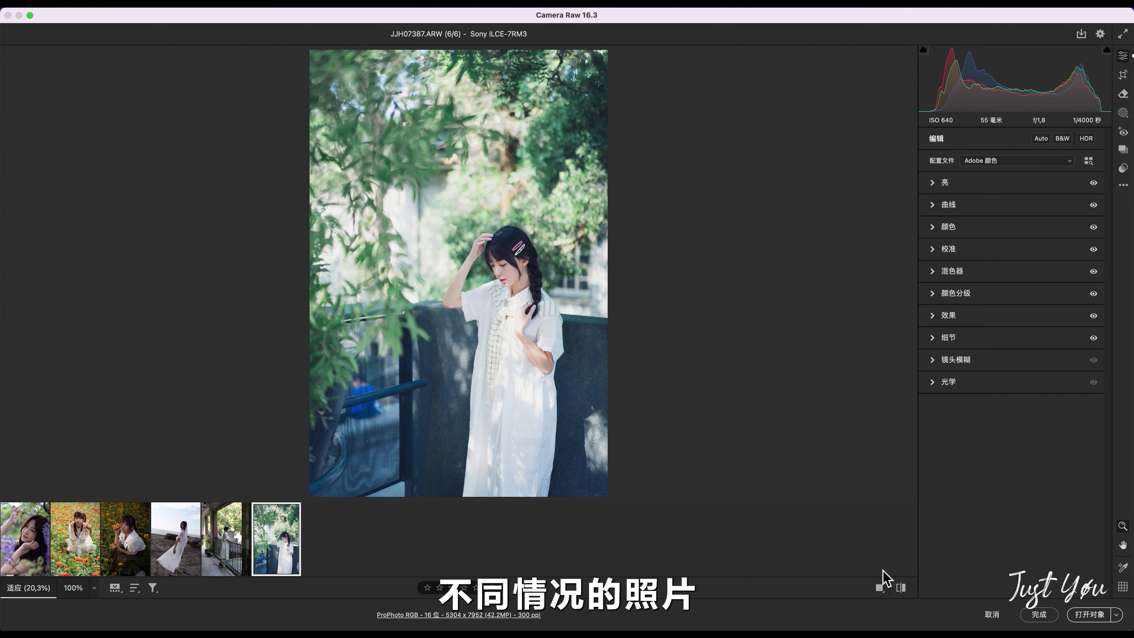
pyautogui.click(902, 588)
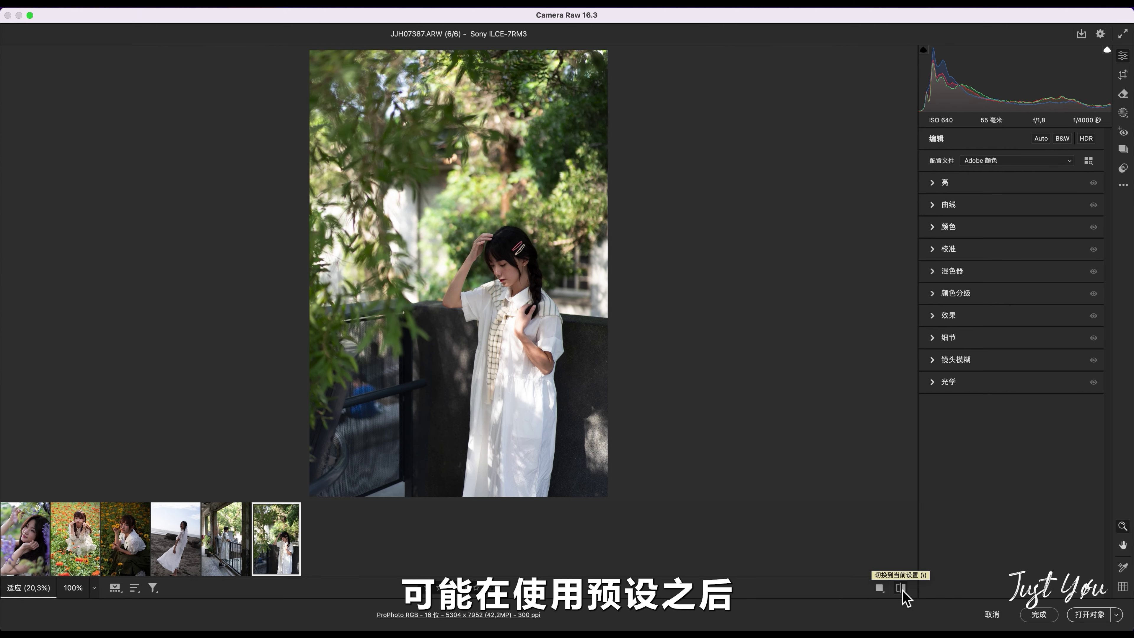
pyautogui.click(902, 591)
pyautogui.click(902, 590)
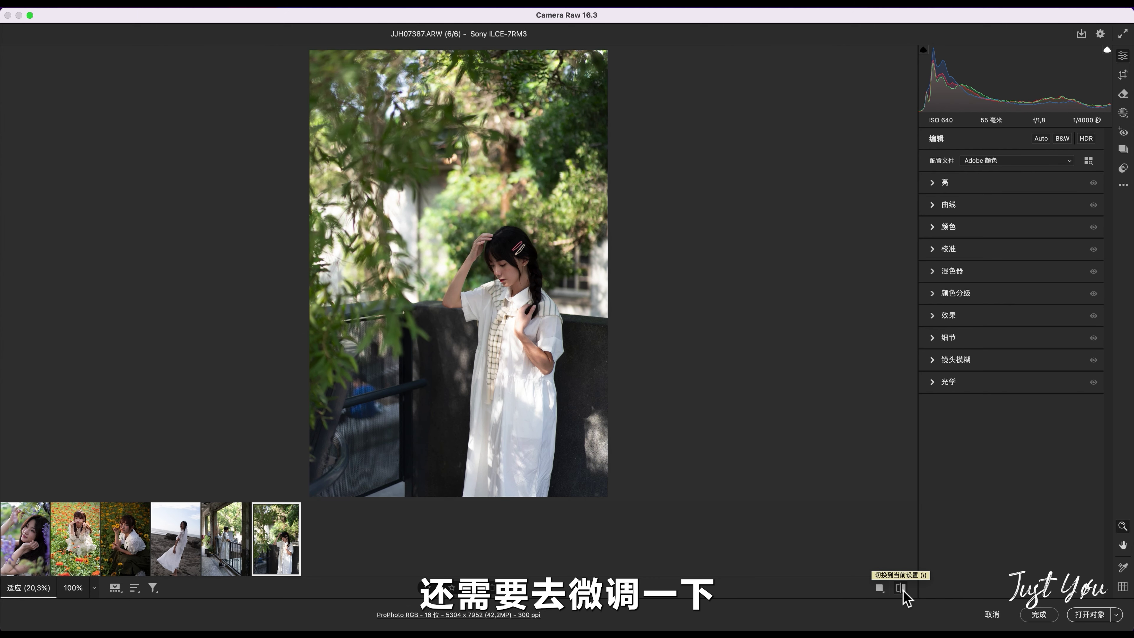
pyautogui.click(902, 591)
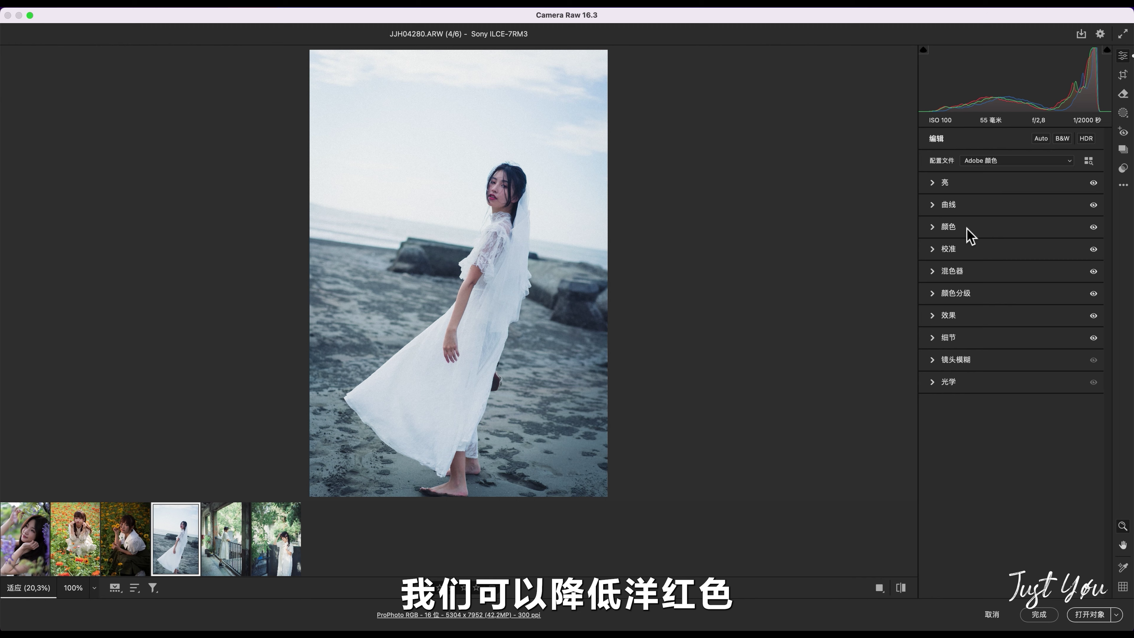
# - Brighten the beach model's face with a radial gradient, highlights +17; reset flower-field exposure to 0
pyautogui.click(967, 229)
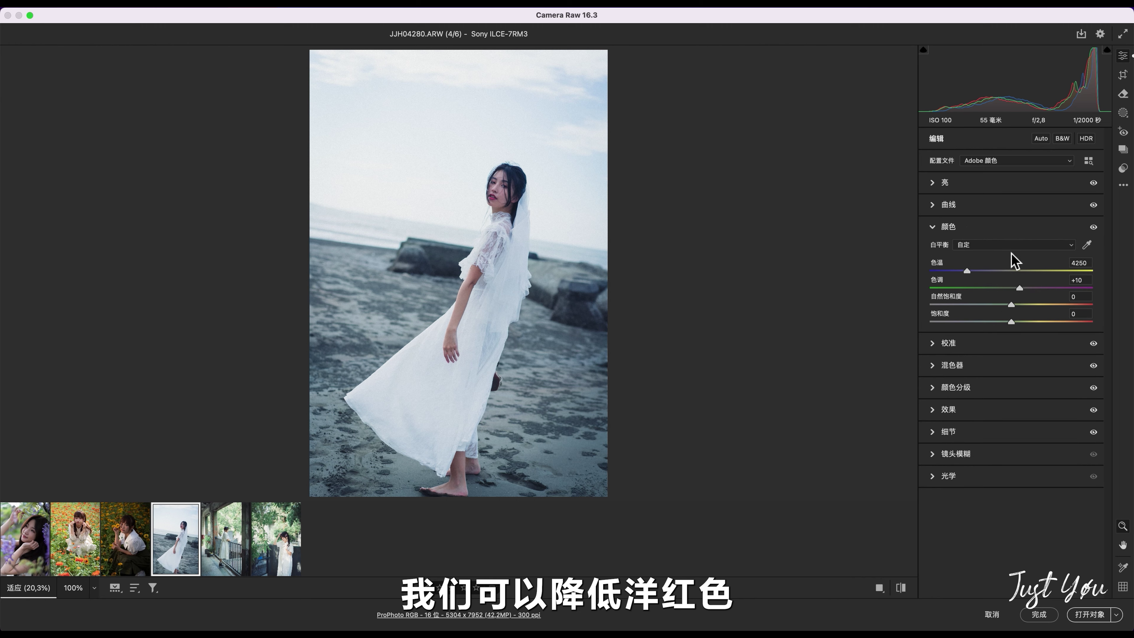
pyautogui.click(936, 233)
pyautogui.click(1123, 113)
pyautogui.click(964, 271)
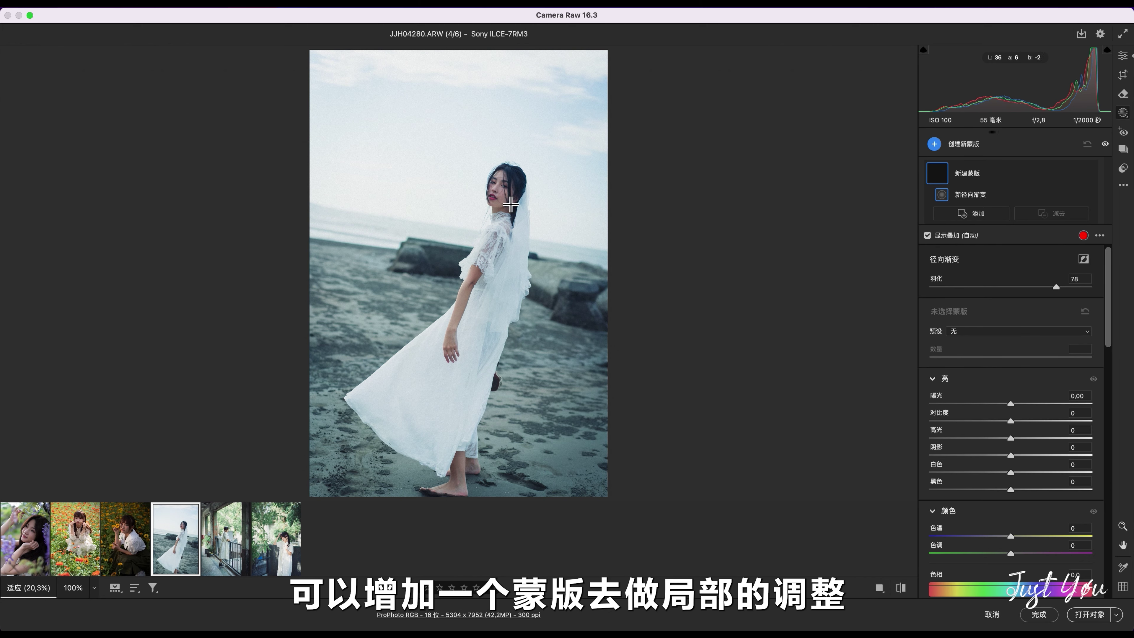
pyautogui.moveTo(511, 204); pyautogui.dragTo(527, 162)
pyautogui.moveTo(1011, 437)
pyautogui.mouseDown()
pyautogui.moveTo(1025, 437)
pyautogui.moveTo(1023, 475)
pyautogui.moveTo(1035, 456)
pyautogui.mouseUp()
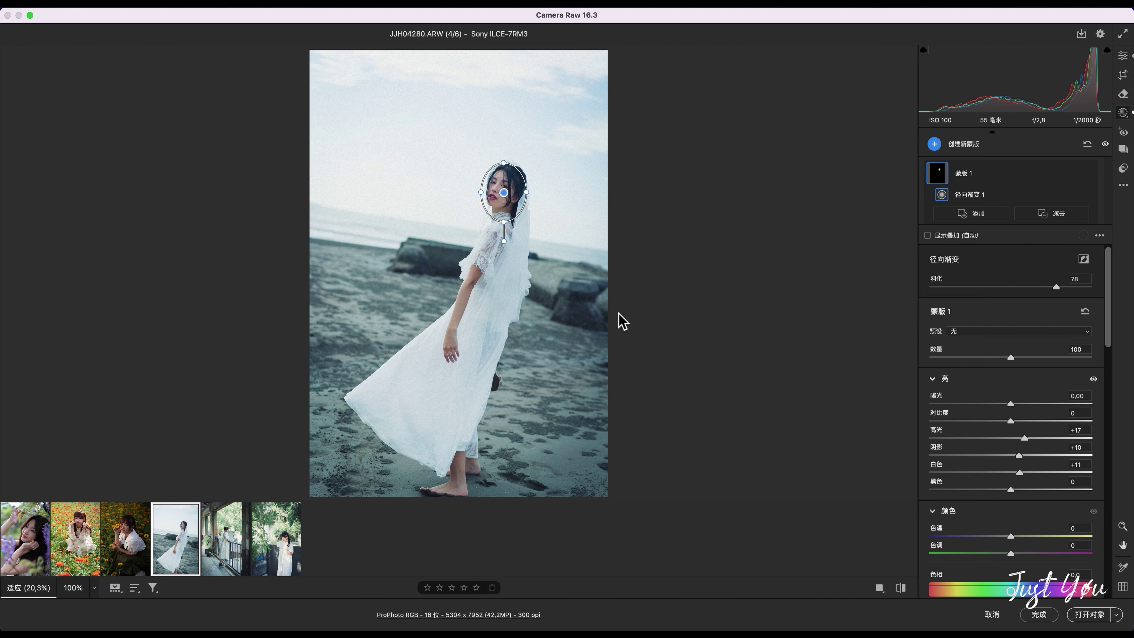
pyautogui.moveTo(1037, 210); pyautogui.dragTo(1013, 210)
pyautogui.doubleClick(1012, 209)
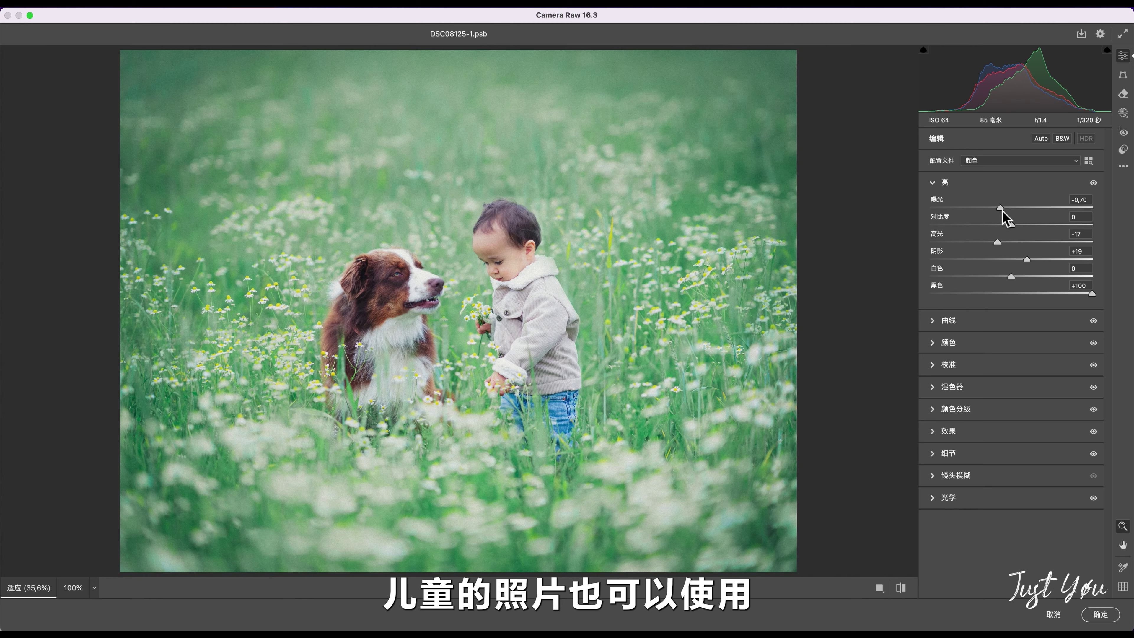
# - Lower the child-and-dog photo's exposure to -0.80 and compare before/after
pyautogui.moveTo(1002, 210); pyautogui.dragTo(998, 210)
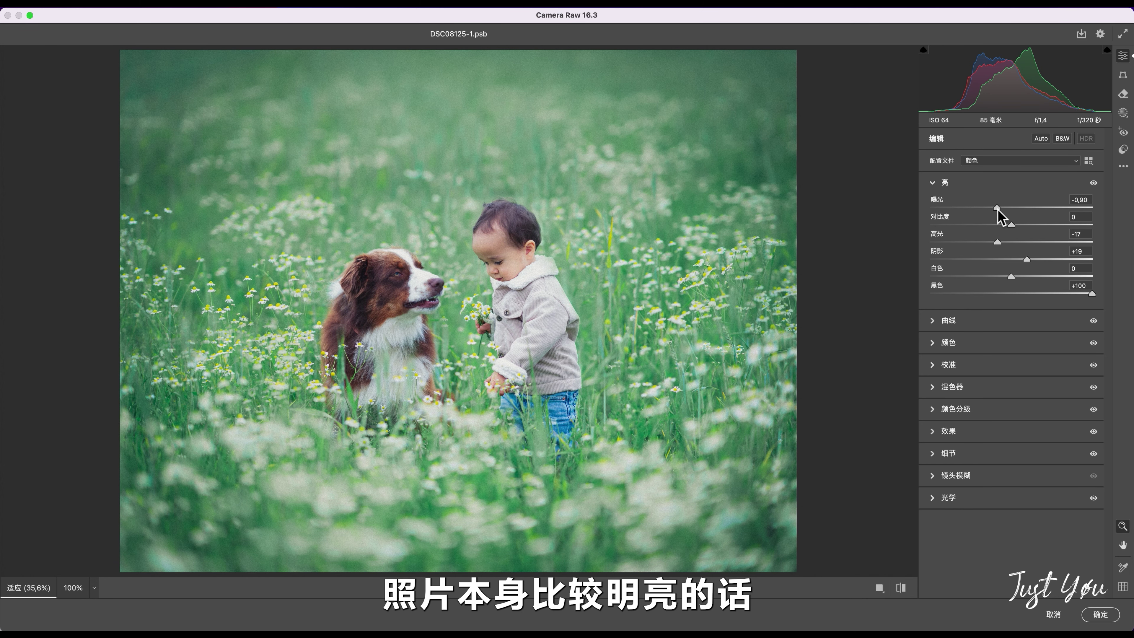
pyautogui.moveTo(998, 210); pyautogui.dragTo(1000, 209)
pyautogui.click(902, 589)
pyautogui.click(902, 591)
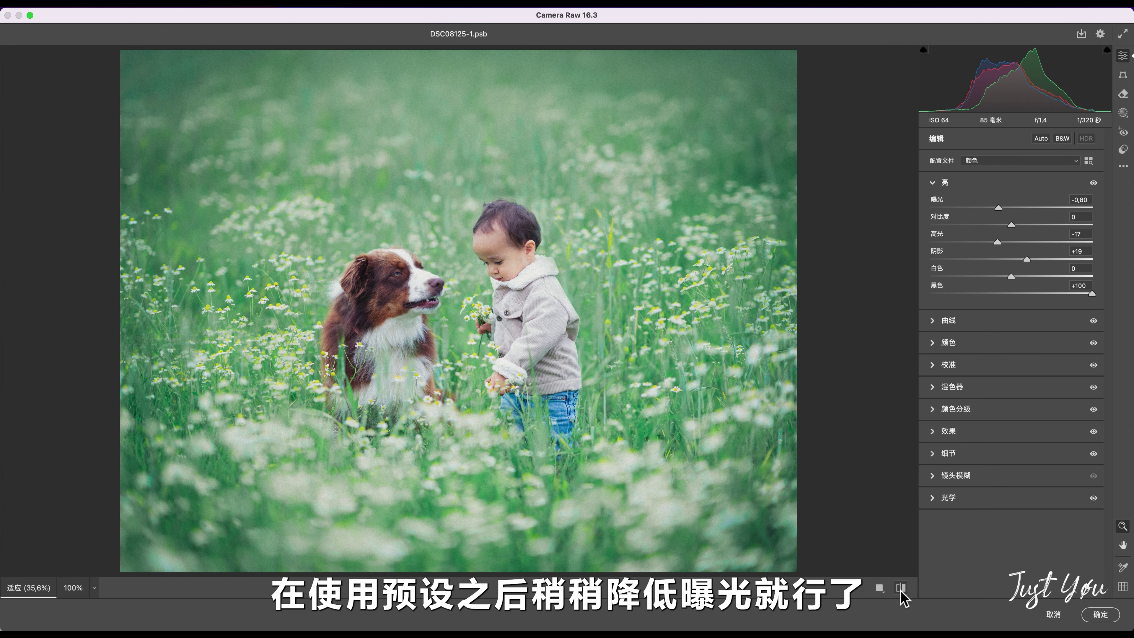